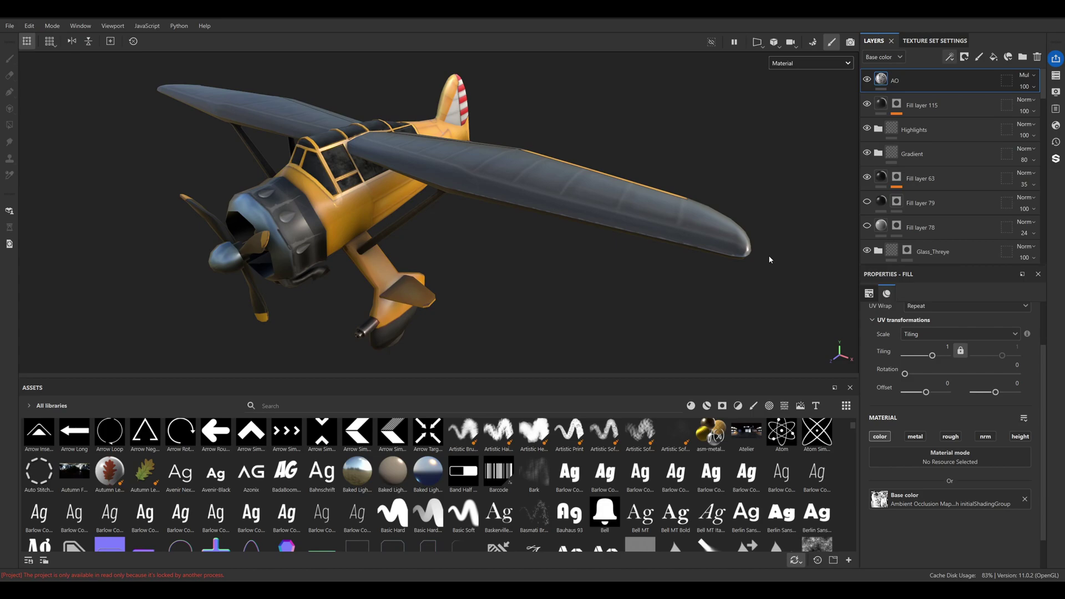
- Create a paint layer, rename it 'bls', and add an empty filter effect to it
{"action": "left_click", "coordinate": [978, 57]}
{"action": "double_click", "coordinate": [906, 84]}
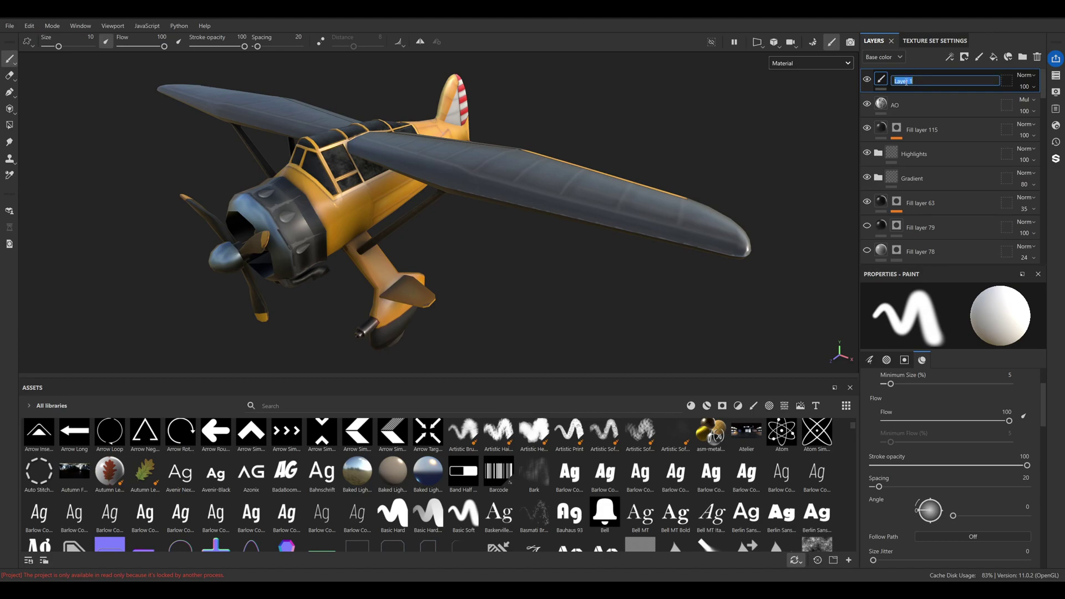
{"action": "type", "text": "bls"}
{"action": "key", "text": "Return"}
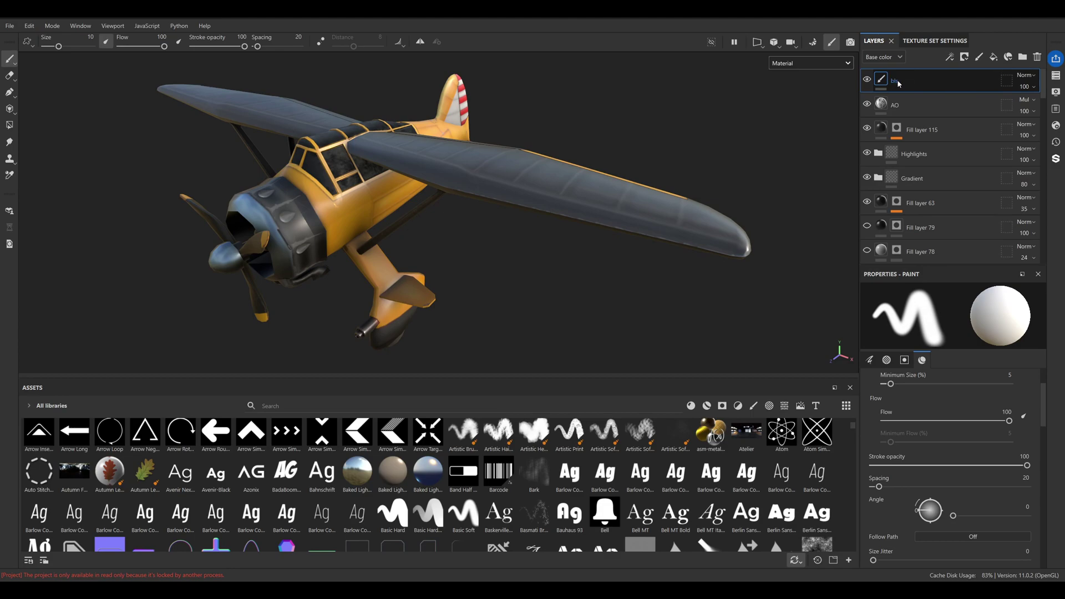
{"action": "left_click", "coordinate": [949, 56]}
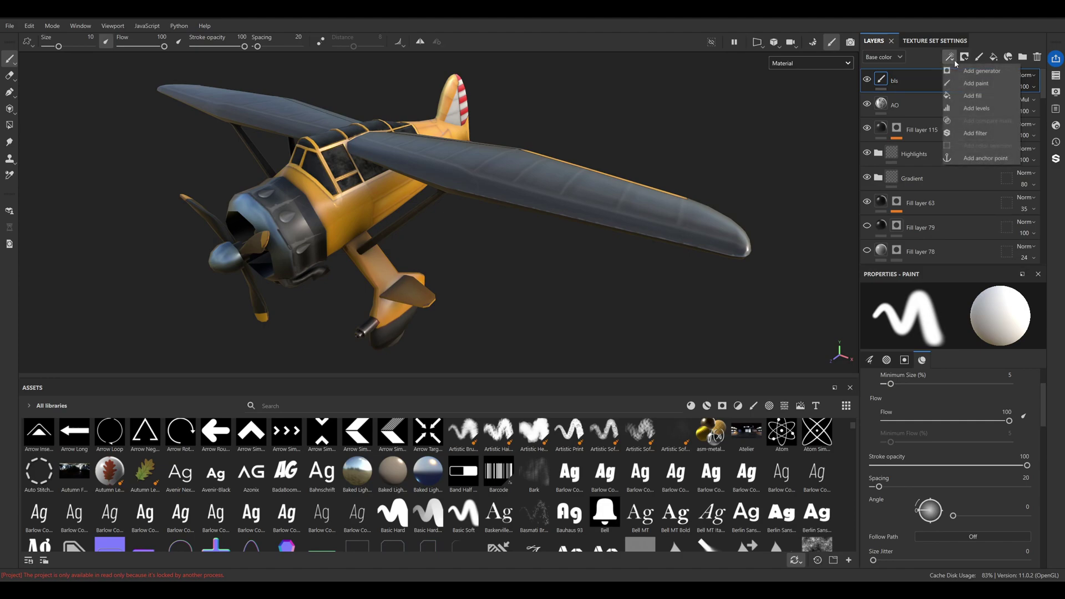
{"action": "left_click", "coordinate": [978, 133]}
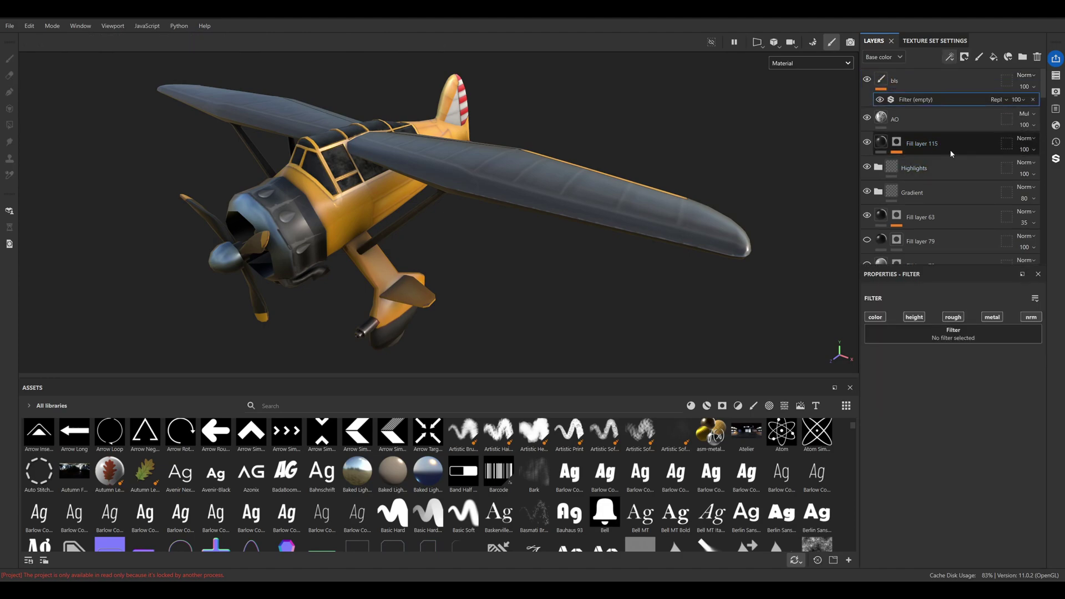
- Apply the Baked Lighting Stylized filter to bls and toggle the layer to compare shading
{"action": "left_click", "coordinate": [949, 334]}
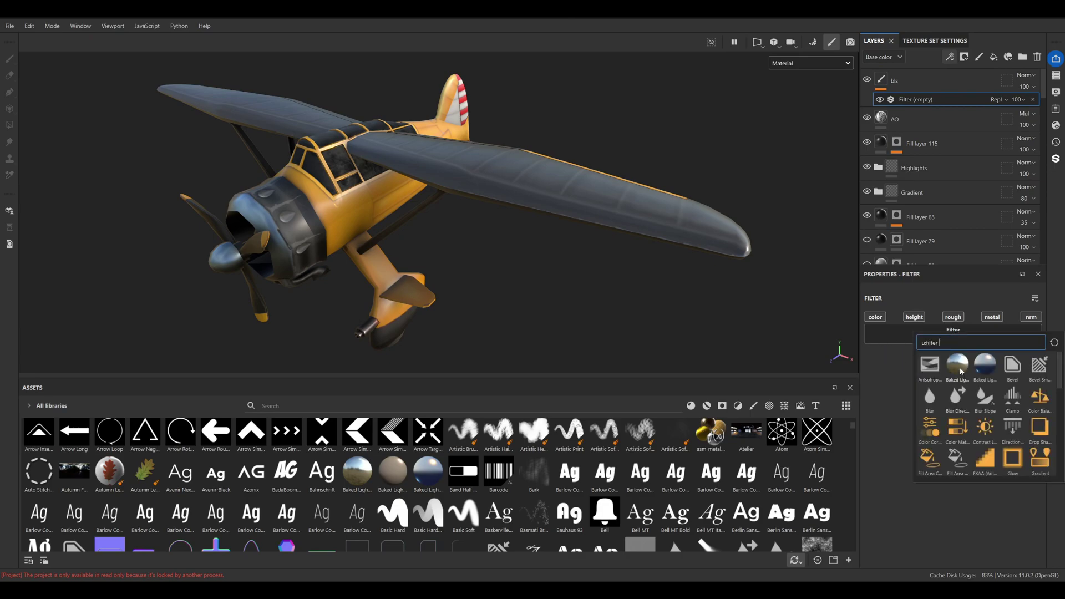
{"action": "mouse_move", "coordinate": [984, 365]}
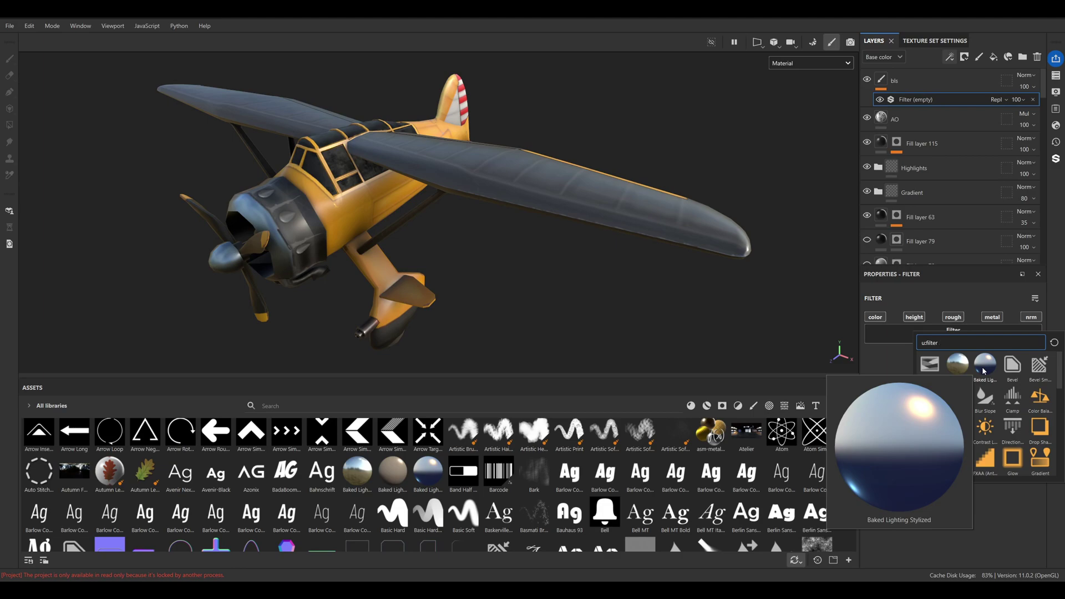
{"action": "left_click", "coordinate": [984, 365]}
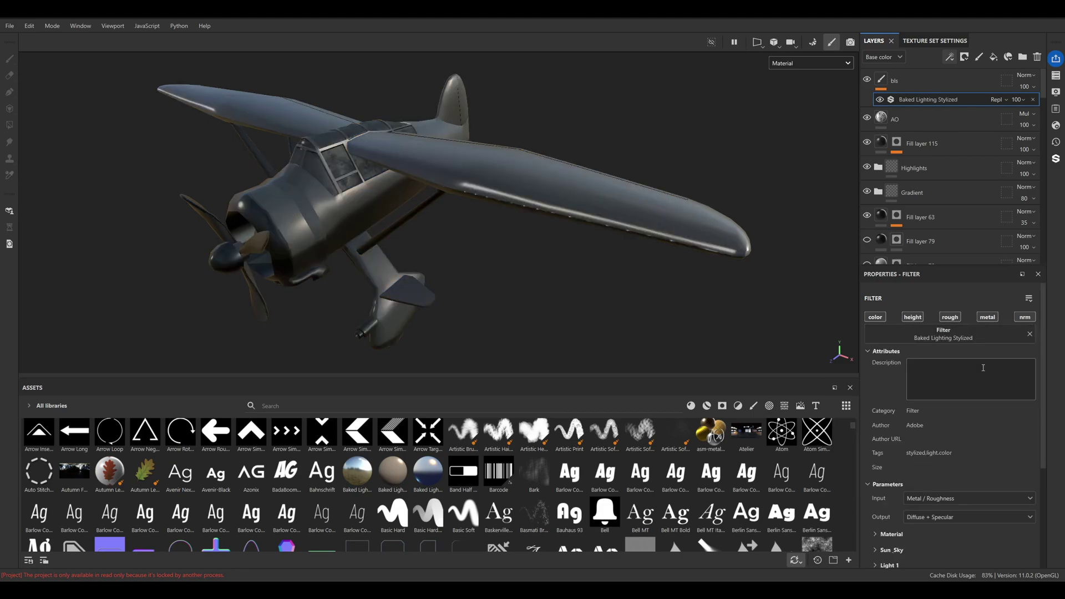
{"action": "left_click", "coordinate": [867, 79]}
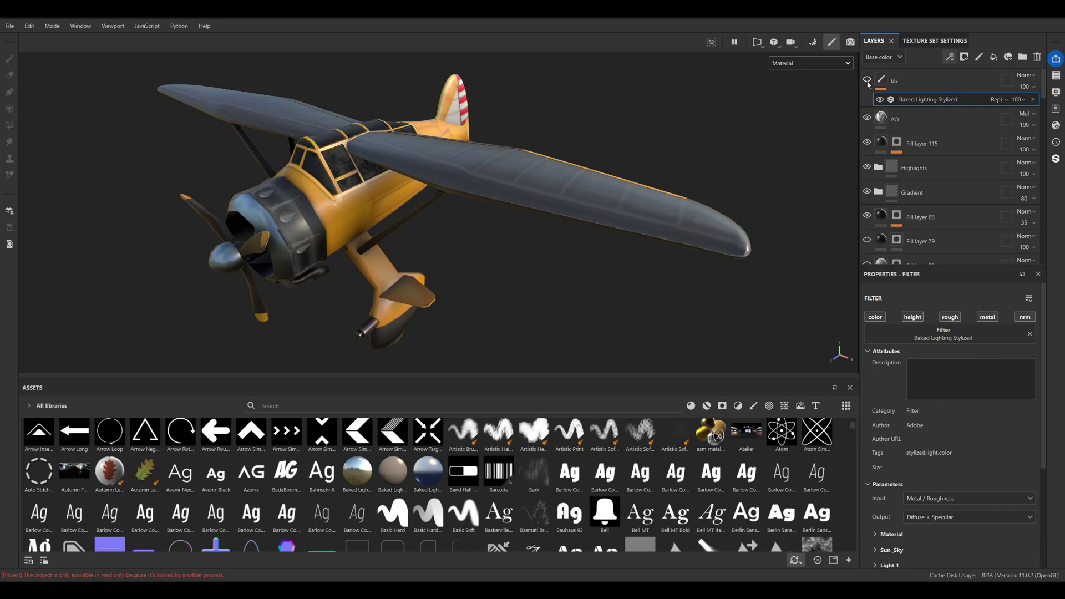
{"action": "left_click", "coordinate": [866, 81]}
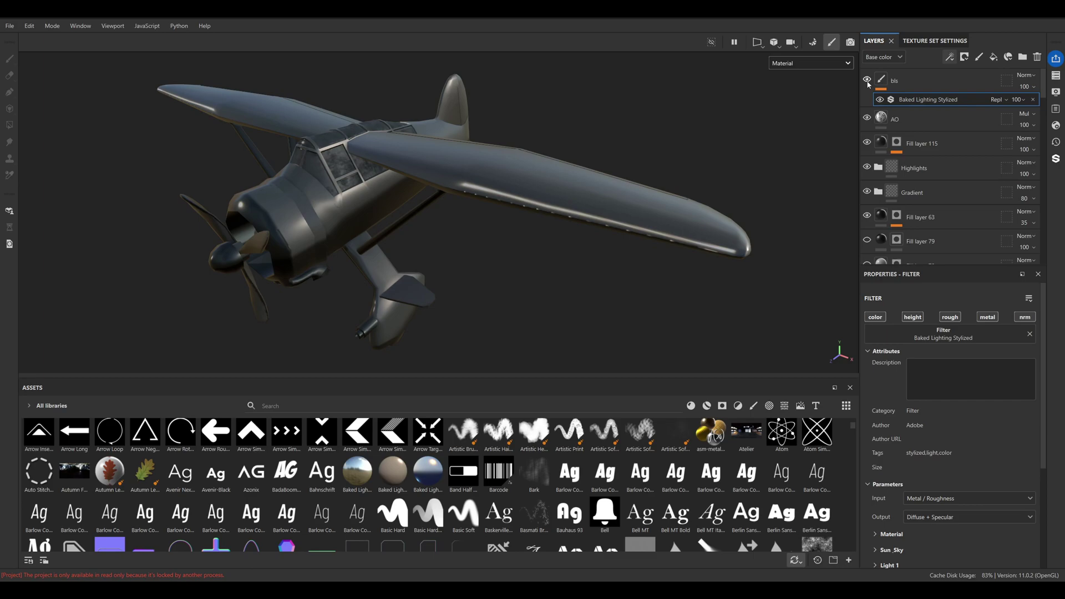
- Show only the Base color channel and switch bls to Passthrough blending, comparing visibility
{"action": "left_click", "coordinate": [805, 62]}
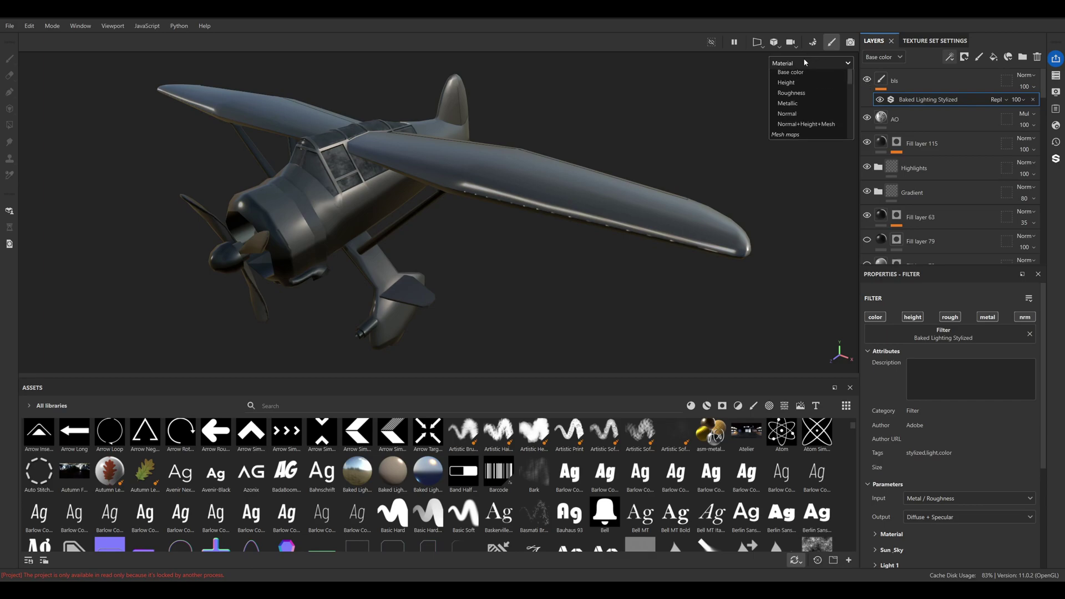
{"action": "left_click", "coordinate": [791, 109]}
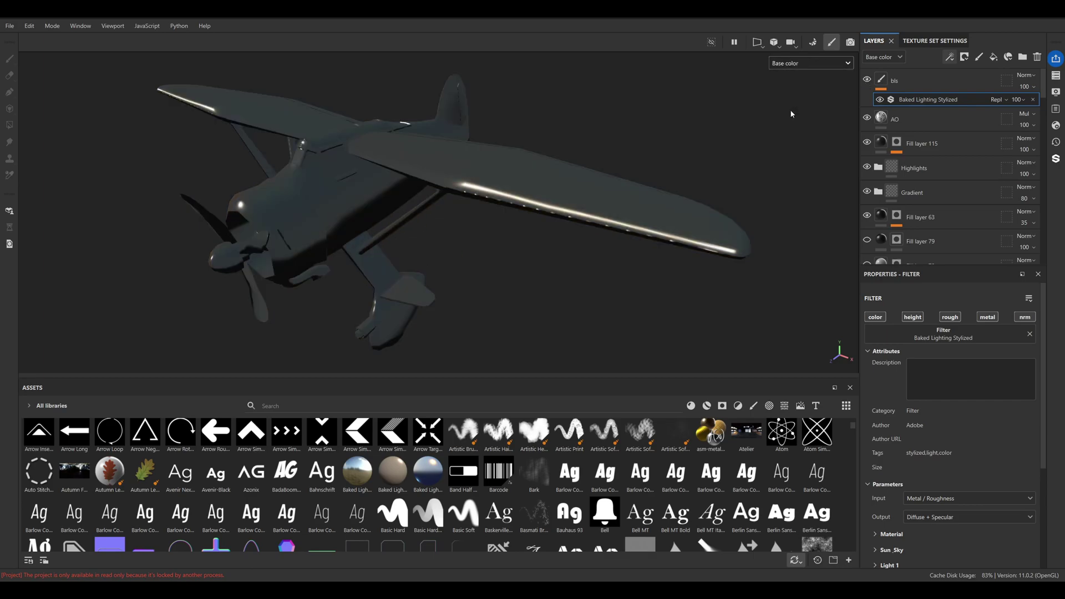
{"action": "left_click", "coordinate": [1025, 74]}
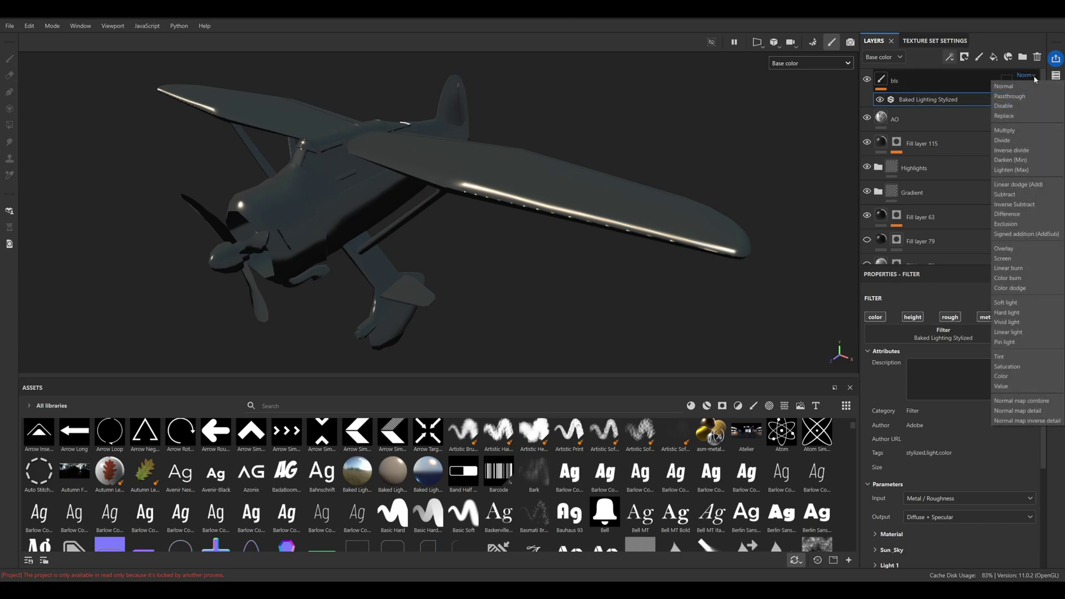
{"action": "left_click", "coordinate": [1013, 97]}
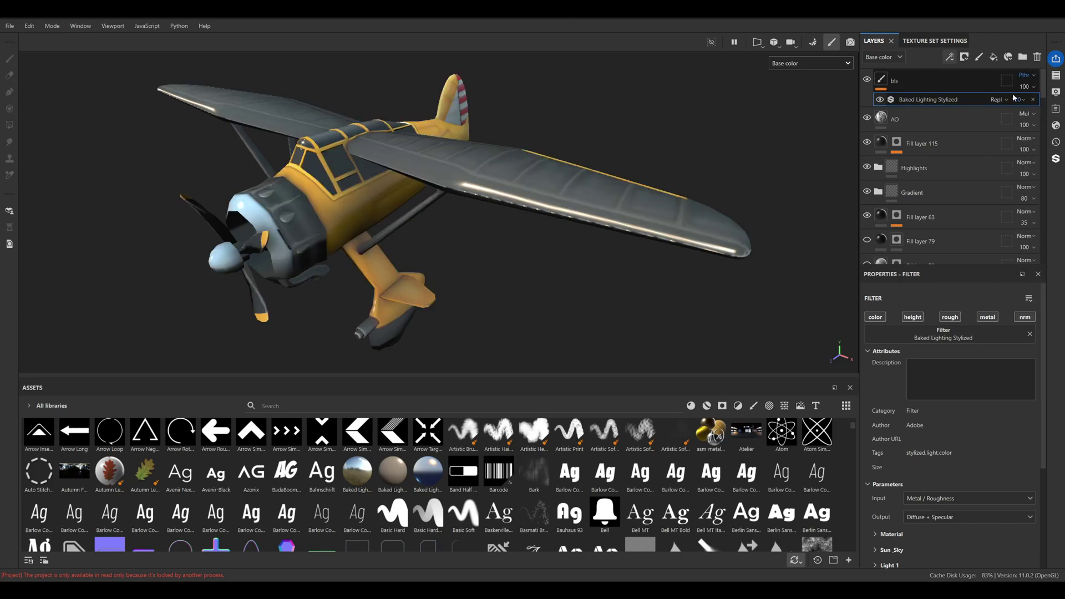
{"action": "left_click", "coordinate": [866, 80]}
{"action": "left_click", "coordinate": [865, 81]}
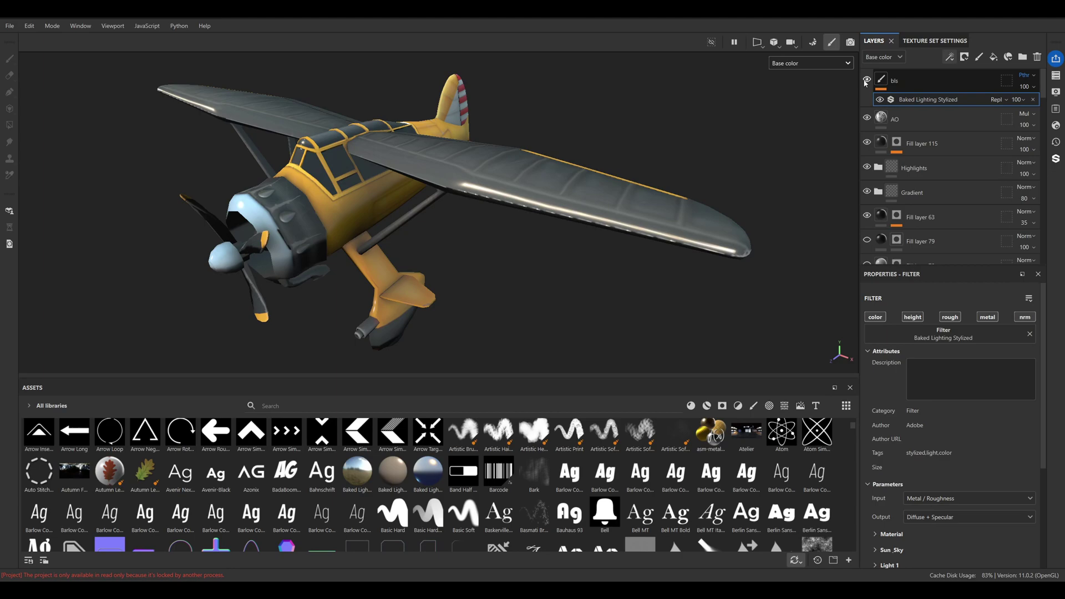
{"action": "left_click_drag", "start_coordinate": [595, 162], "coordinate": [577, 149], "text": "alt"}
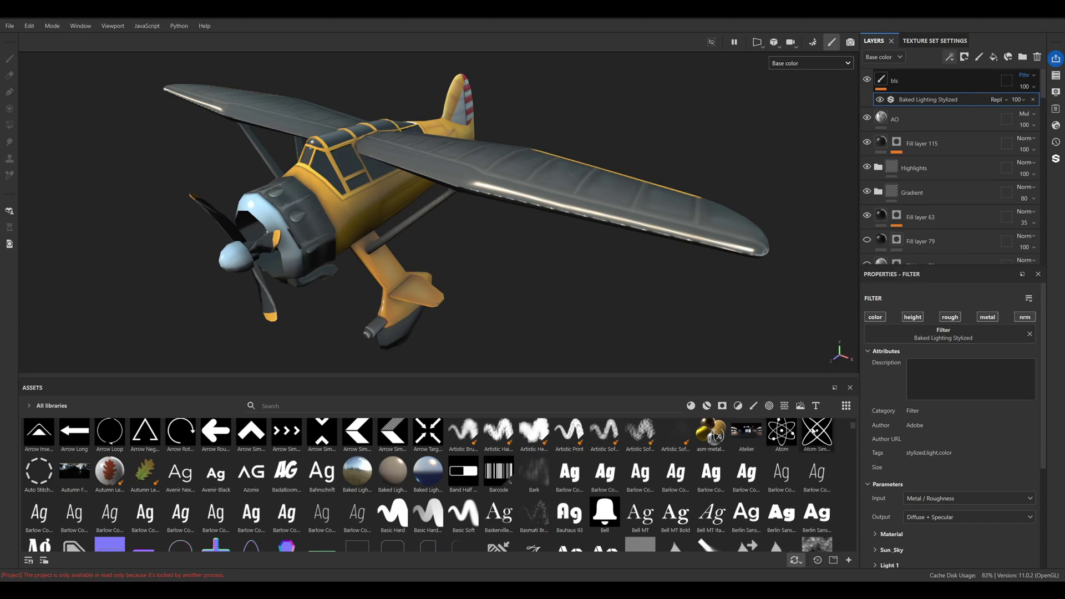
{"action": "scroll", "coordinate": [924, 352], "scroll_direction": "down", "scroll_amount": 2}
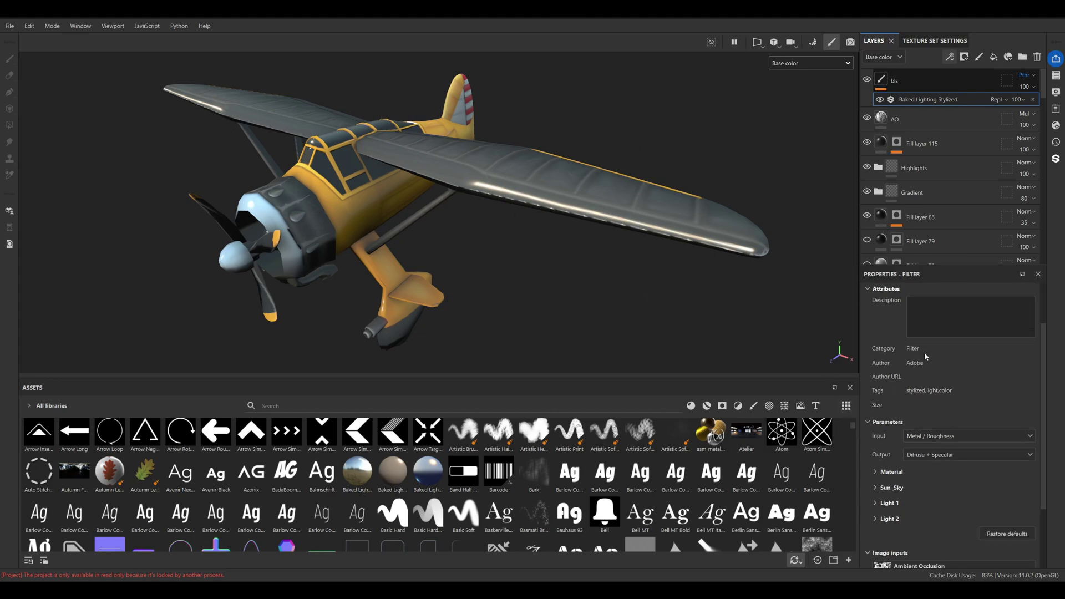
{"action": "scroll", "coordinate": [924, 351], "scroll_direction": "down", "scroll_amount": 2}
- Under Sun_Sky, set Sun Horizontal Angle to 58 and Sun Vertical Angle to 147
{"action": "left_click", "coordinate": [876, 397]}
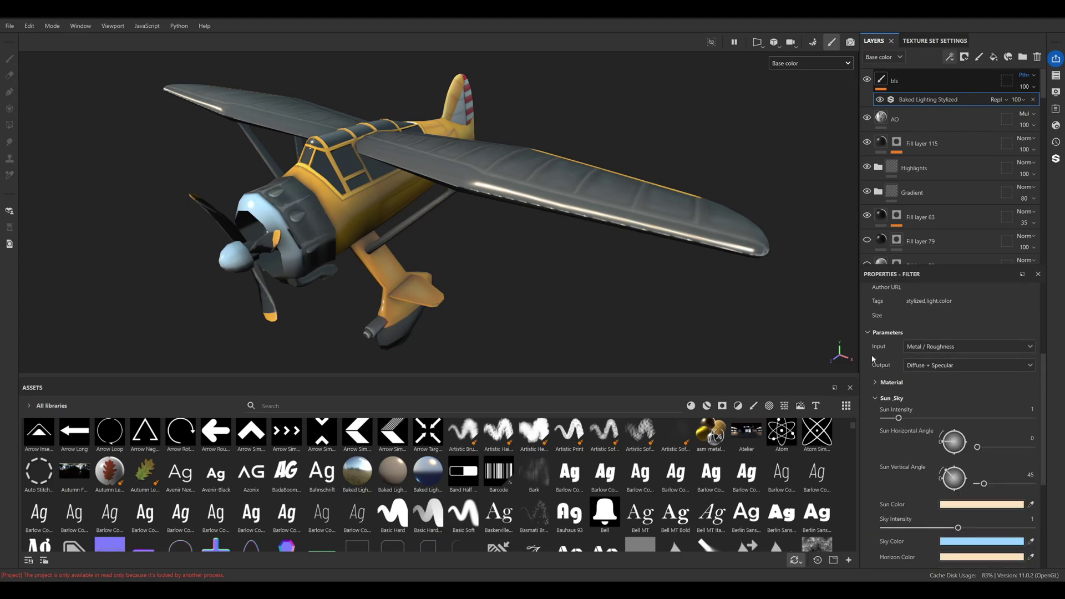
{"action": "scroll", "coordinate": [942, 424], "scroll_direction": "down", "scroll_amount": 2}
{"action": "left_click_drag", "start_coordinate": [977, 385], "coordinate": [985, 385]}
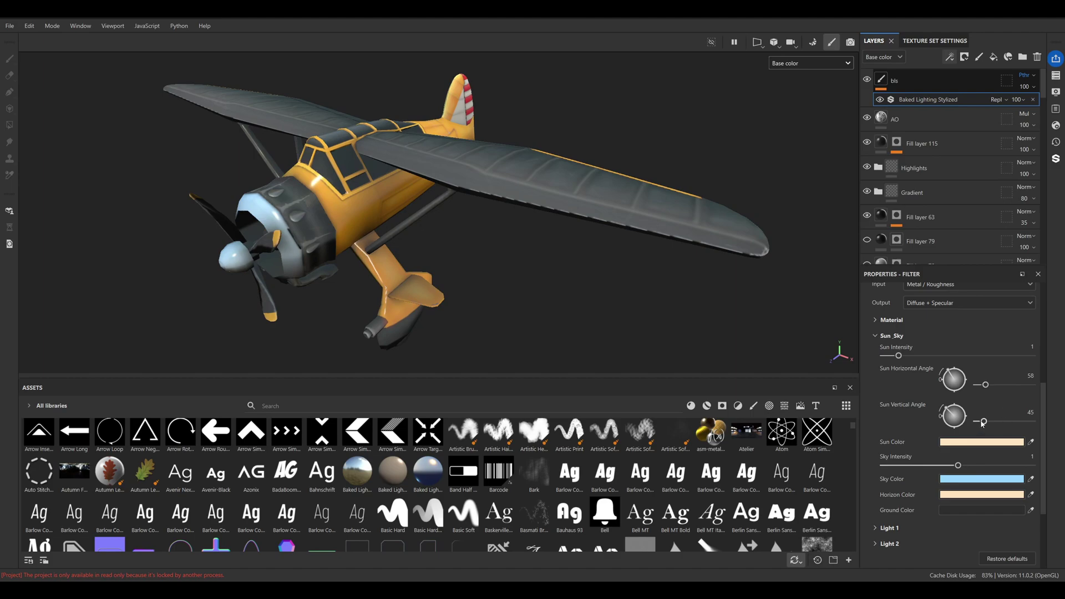
{"action": "left_click_drag", "start_coordinate": [984, 421], "coordinate": [999, 421]}
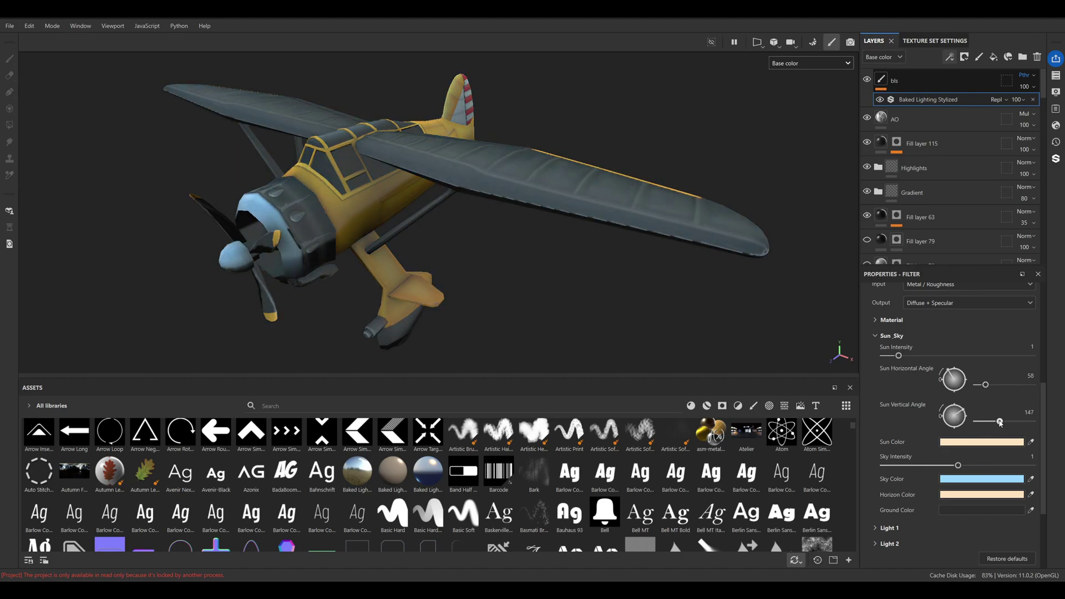
{"action": "mouse_move", "coordinate": [499, 269]}
{"action": "left_mouse_down", "text": "alt"}
{"action": "mouse_move", "coordinate": [608, 235]}
{"action": "mouse_move", "coordinate": [725, 225]}
{"action": "mouse_move", "coordinate": [124, 167]}
{"action": "mouse_move", "coordinate": [560, 313]}
{"action": "mouse_move", "coordinate": [381, 225]}
{"action": "mouse_move", "coordinate": [47, 198]}
{"action": "mouse_move", "coordinate": [195, 219]}
{"action": "left_mouse_up", "text": "alt"}
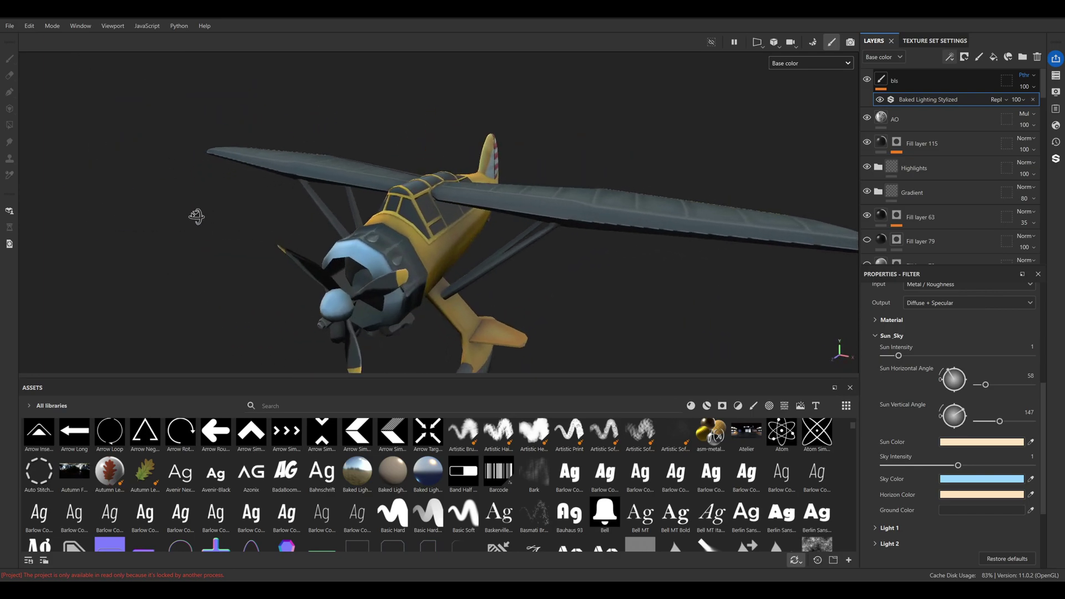
- Orbit around the plane to inspect the baked lighting from front, rear and tail
{"action": "right_click_drag", "start_coordinate": [601, 227], "coordinate": [405, 232], "text": "alt"}
{"action": "left_click_drag", "start_coordinate": [406, 232], "coordinate": [666, 266], "text": "alt"}
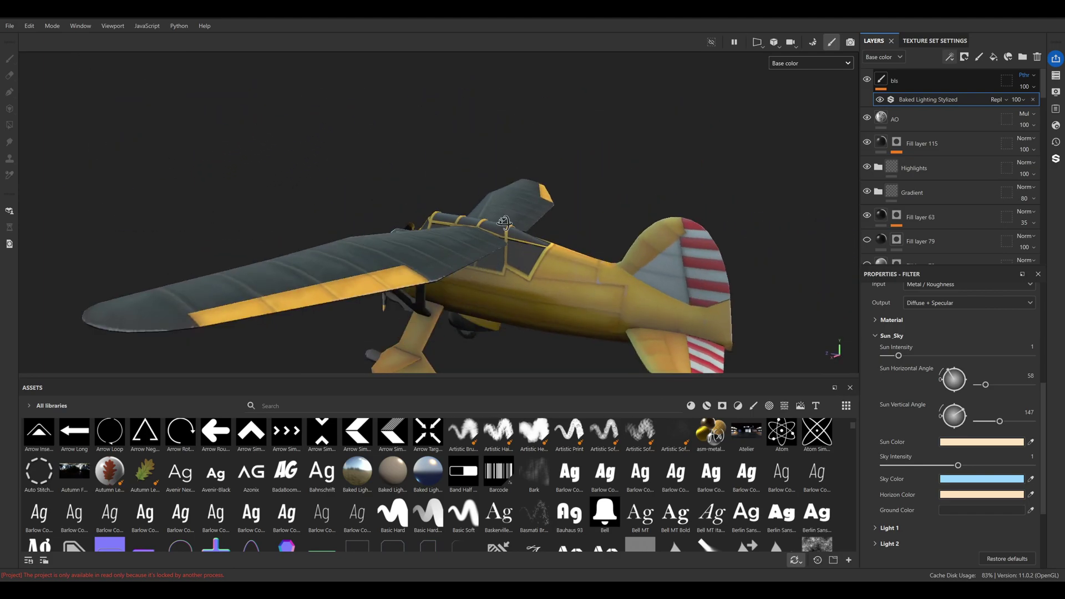
{"action": "right_click_drag", "start_coordinate": [665, 266], "coordinate": [727, 274], "text": "alt"}
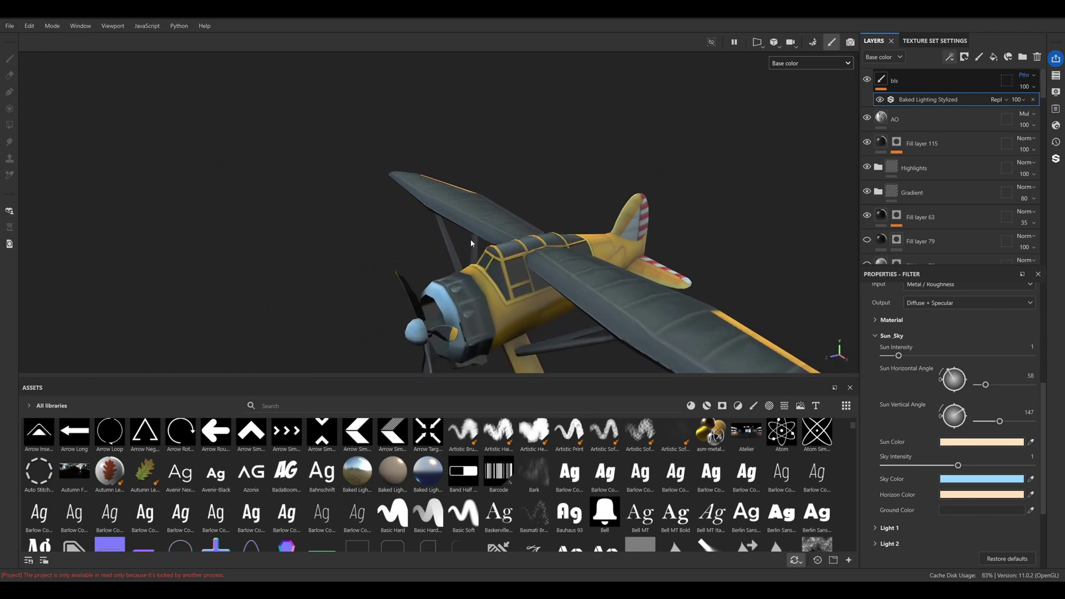
{"action": "left_click_drag", "start_coordinate": [627, 239], "coordinate": [816, 433], "text": "alt"}
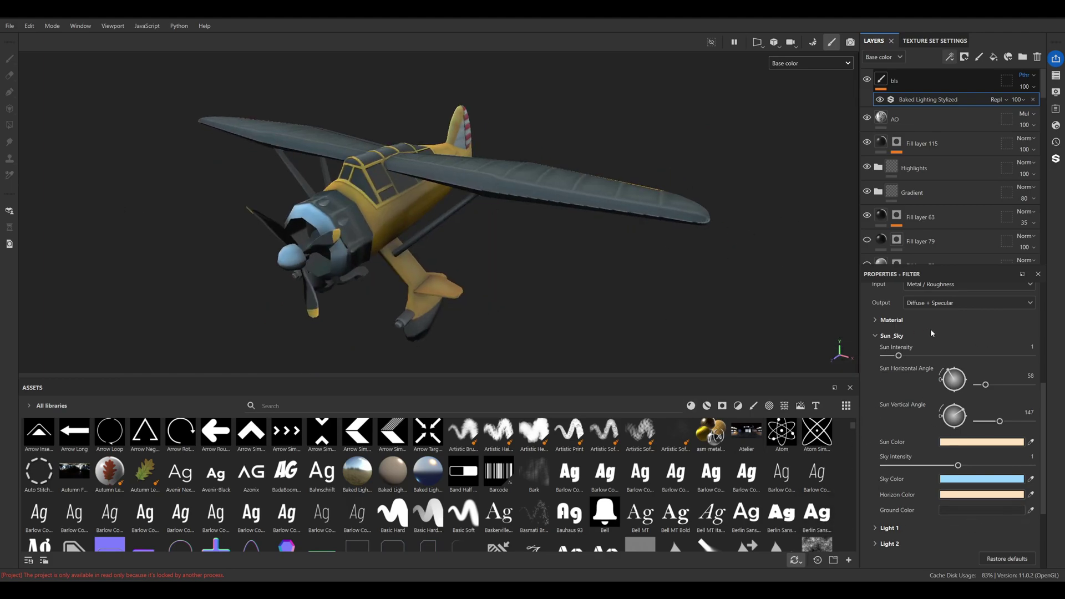
{"action": "scroll", "coordinate": [904, 396], "scroll_direction": "up", "scroll_amount": 1}
{"action": "scroll", "coordinate": [904, 395], "scroll_direction": "up", "scroll_amount": 3}
{"action": "scroll", "coordinate": [929, 414], "scroll_direction": "up", "scroll_amount": 3}
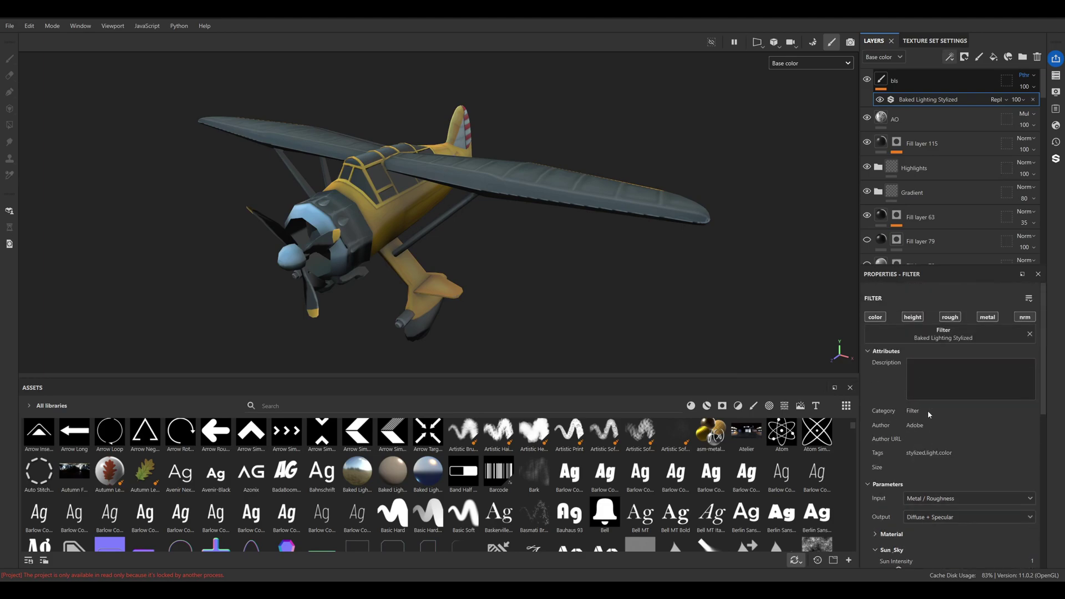
{"action": "left_click", "coordinate": [990, 336]}
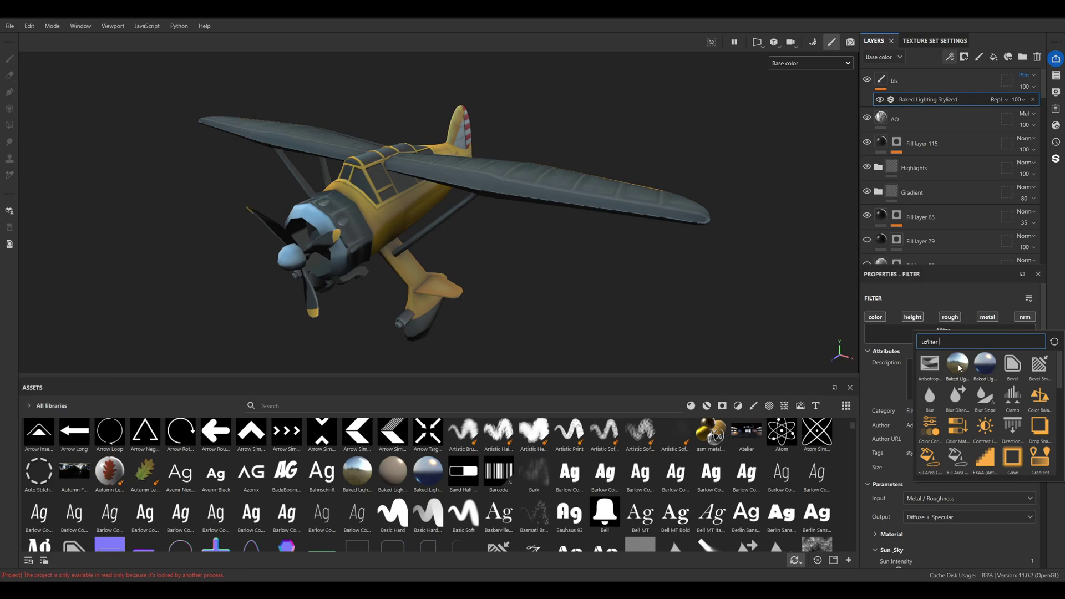
{"action": "left_click", "coordinate": [958, 367]}
{"action": "scroll", "coordinate": [964, 455], "scroll_direction": "down", "scroll_amount": 3}
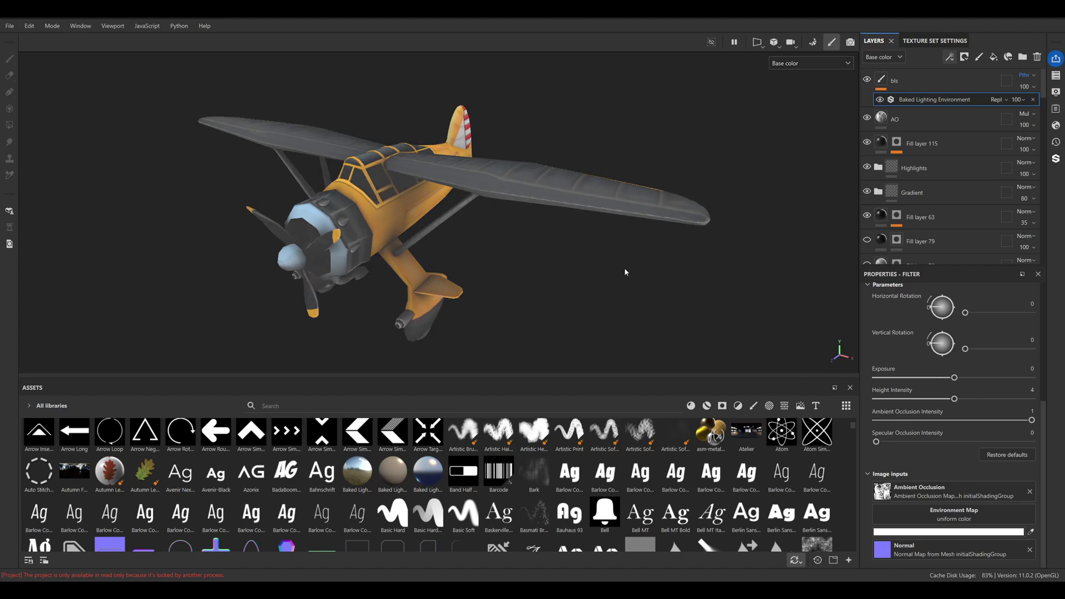
{"action": "scroll", "coordinate": [975, 390], "scroll_direction": "up", "scroll_amount": 2}
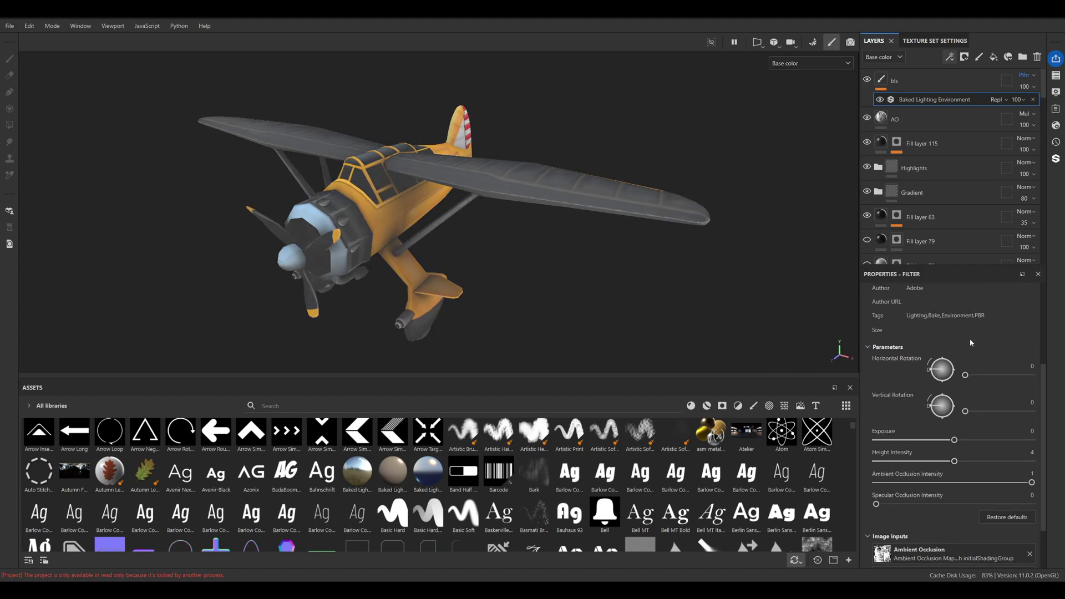
{"action": "scroll", "coordinate": [968, 339], "scroll_direction": "up", "scroll_amount": 3}
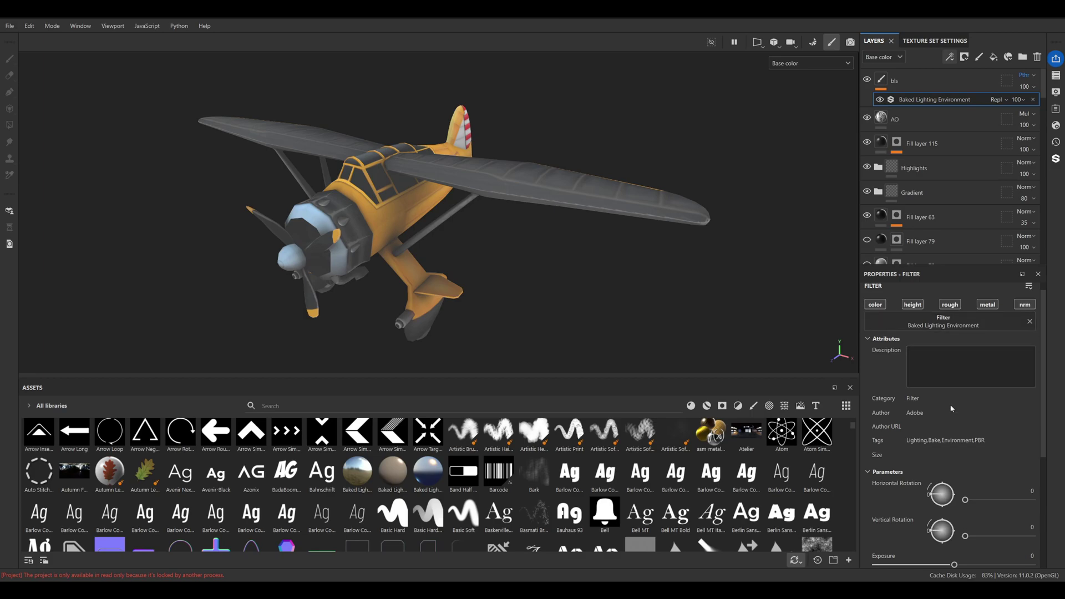
{"action": "scroll", "coordinate": [951, 407], "scroll_direction": "down", "scroll_amount": 3}
- Search 'env' and set the environment map to Canopus Ground, then to Mondarrain 3
{"action": "left_click", "coordinate": [970, 520]}
{"action": "type", "text": "ENV"}
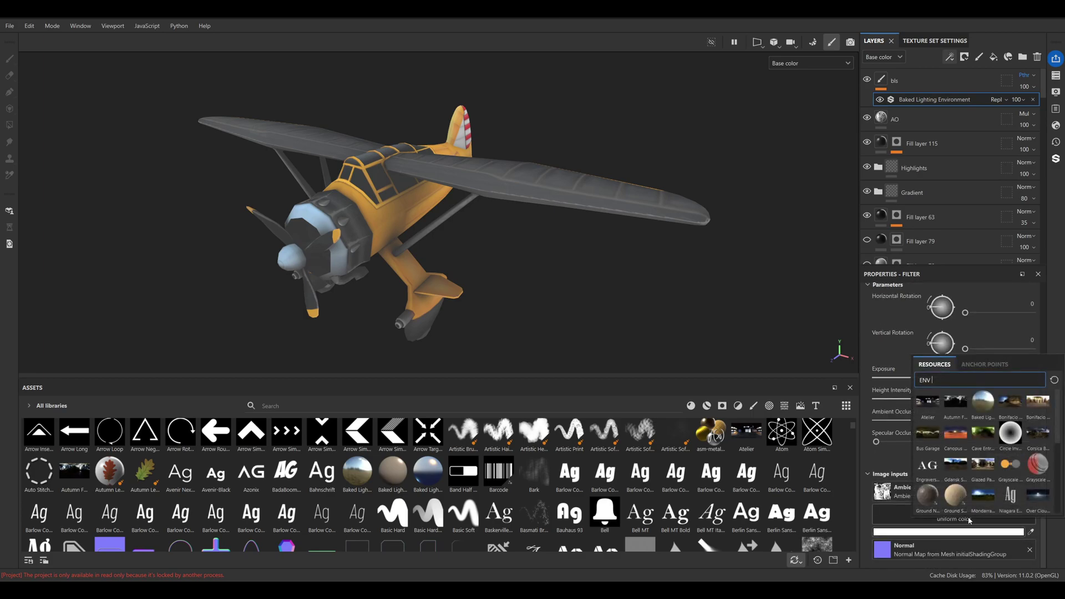
{"action": "double_click", "coordinate": [943, 383]}
{"action": "type", "text": "e"}
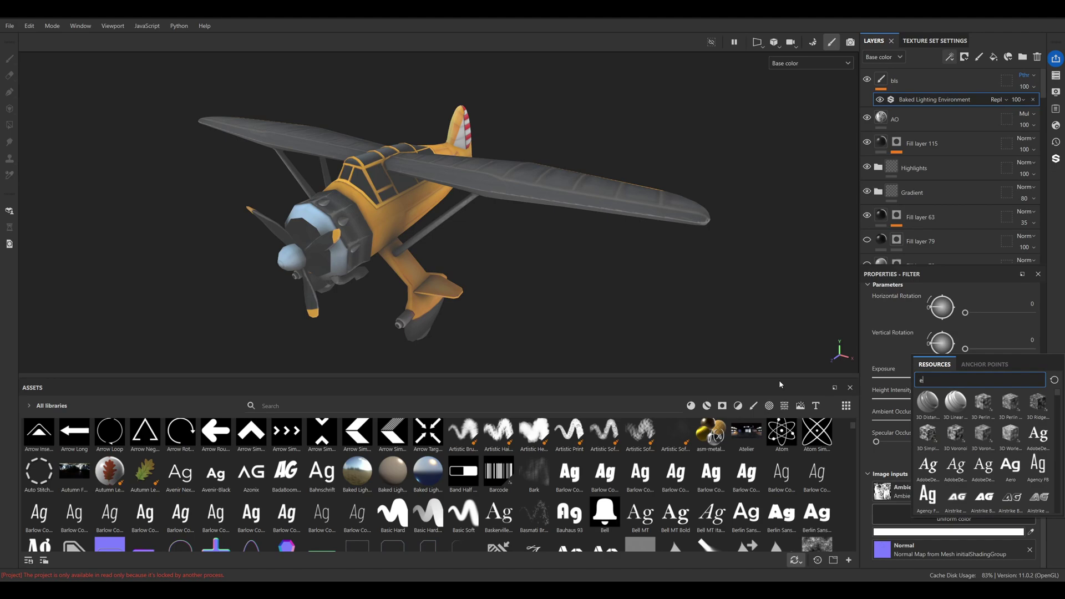
{"action": "type", "text": "nv"}
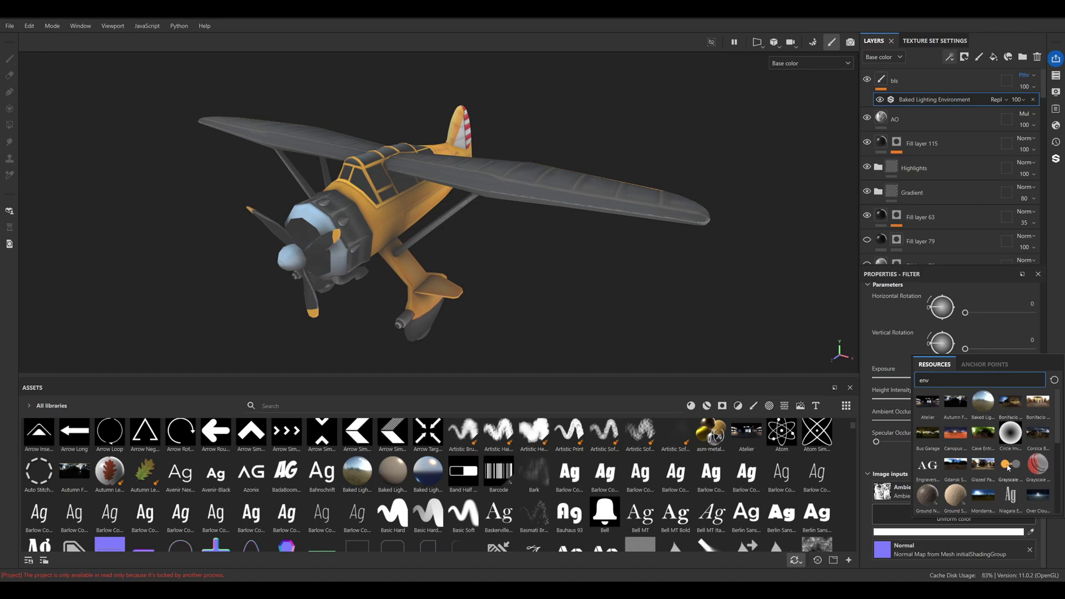
{"action": "left_click", "coordinate": [956, 434]}
{"action": "left_click", "coordinate": [943, 527]}
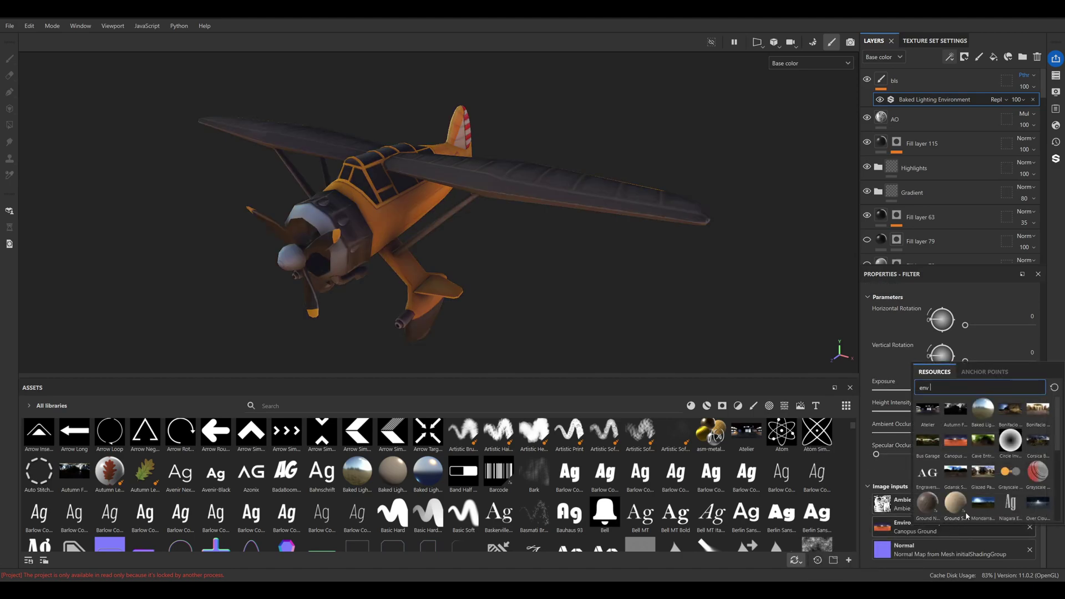
{"action": "left_click", "coordinate": [966, 449]}
{"action": "mouse_move", "coordinate": [495, 248]}
{"action": "left_mouse_down", "text": "alt"}
{"action": "mouse_move", "coordinate": [481, 235]}
{"action": "mouse_move", "coordinate": [403, 240]}
{"action": "left_mouse_up", "text": "alt"}
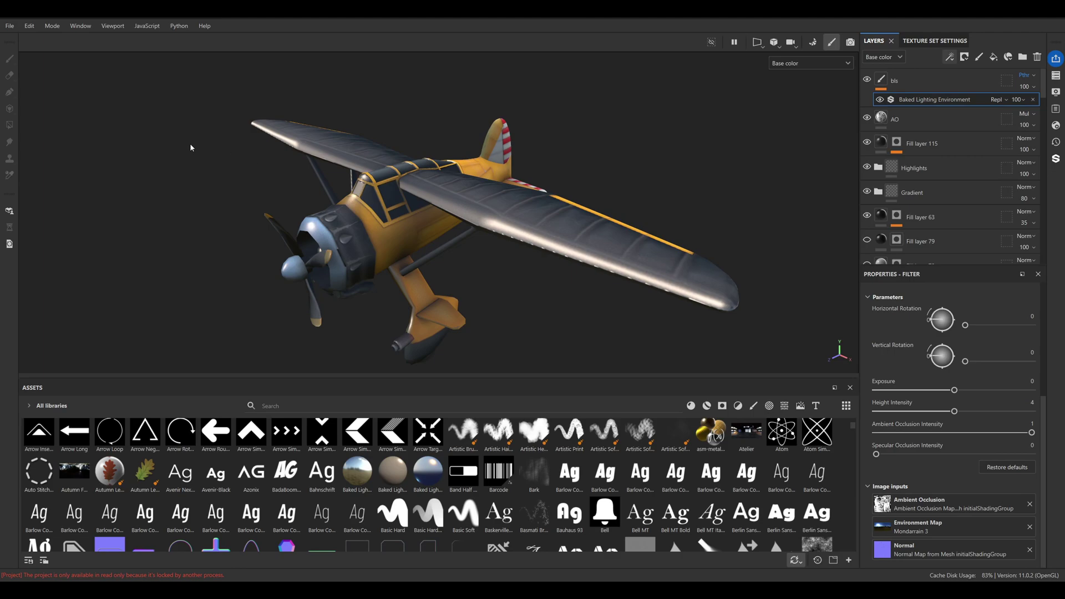
- Open Export Textures and select the 001_Game_Bake_Light output template (8-bit JPEG)
{"action": "left_click", "coordinate": [11, 26]}
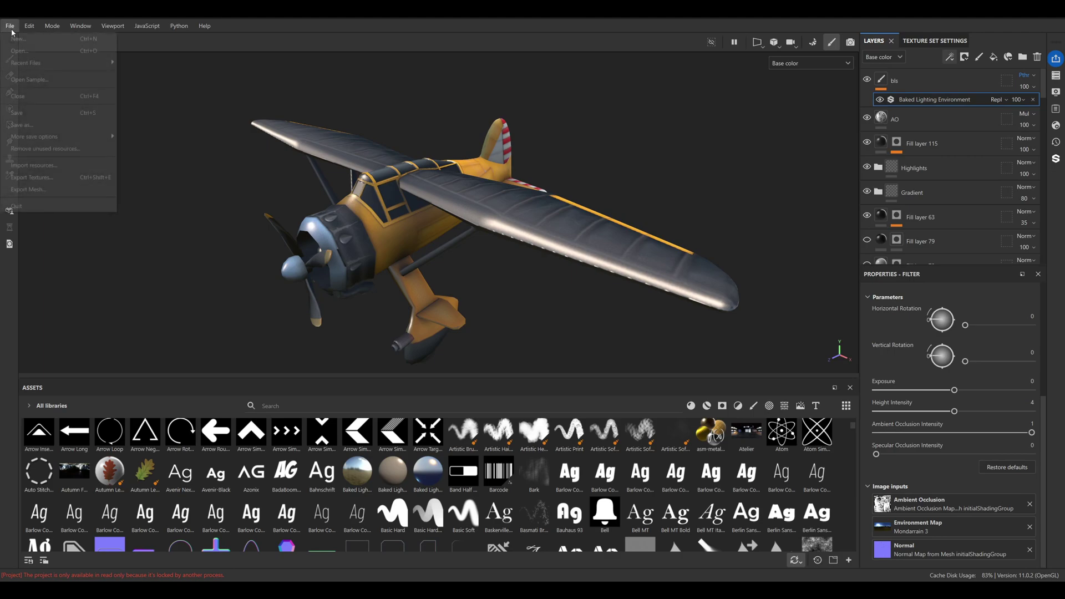
{"action": "left_click", "coordinate": [25, 178]}
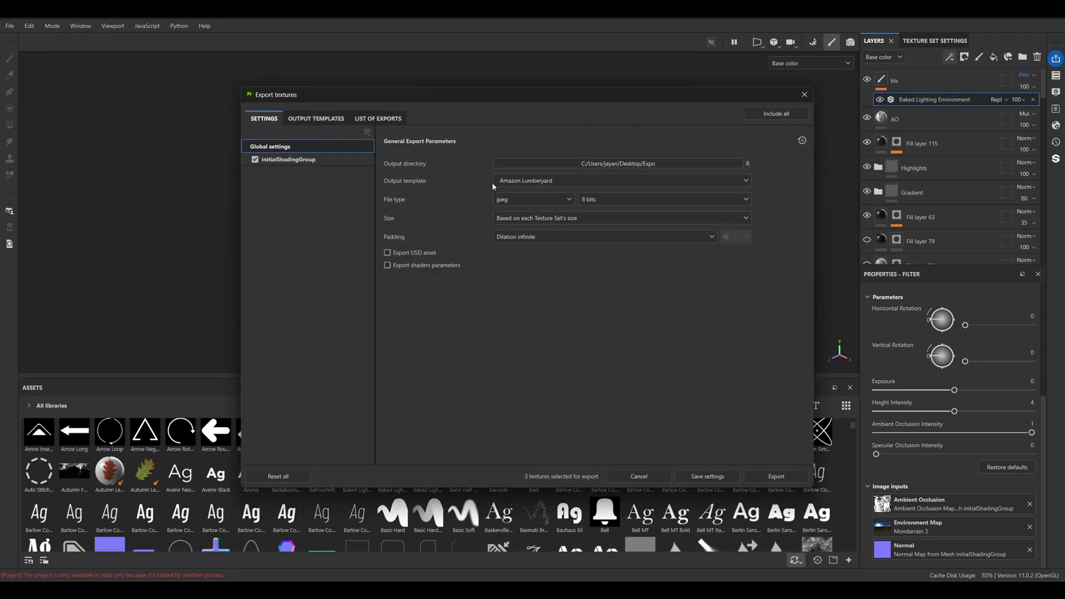
{"action": "left_click", "coordinate": [556, 179]}
{"action": "left_click", "coordinate": [283, 117]}
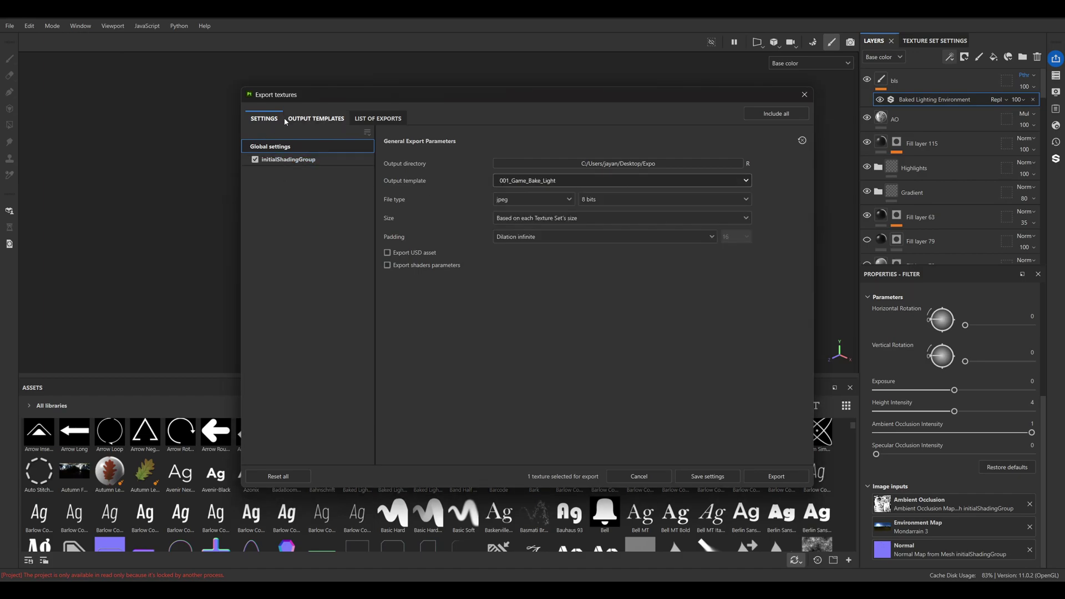
{"action": "left_click", "coordinate": [306, 121]}
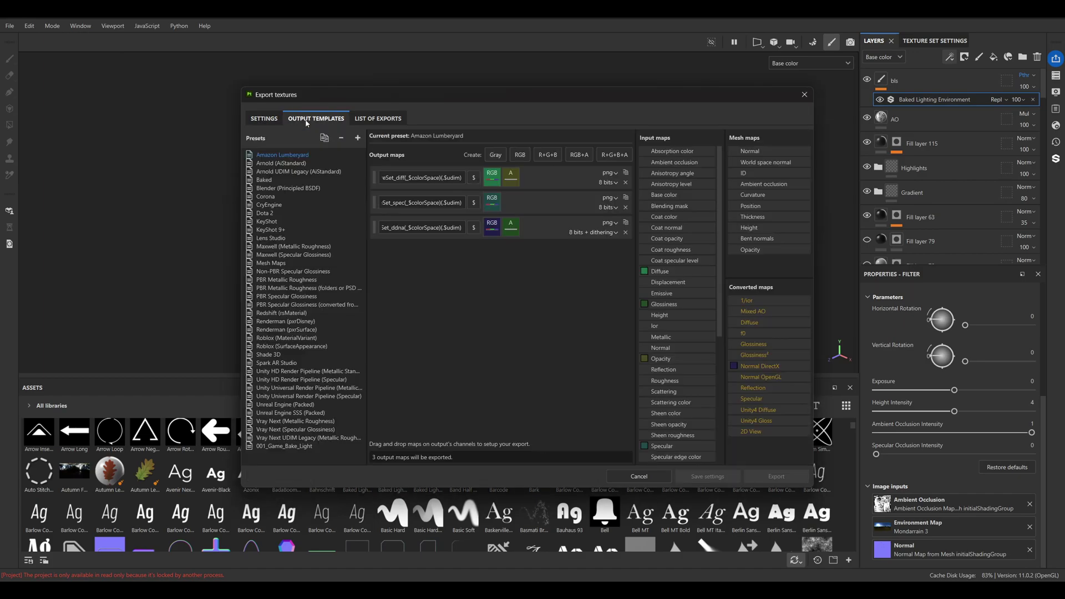
- In the 001_Game_Bake_Light preset, add a trial RGB map filled with Base color
{"action": "left_click", "coordinate": [278, 446]}
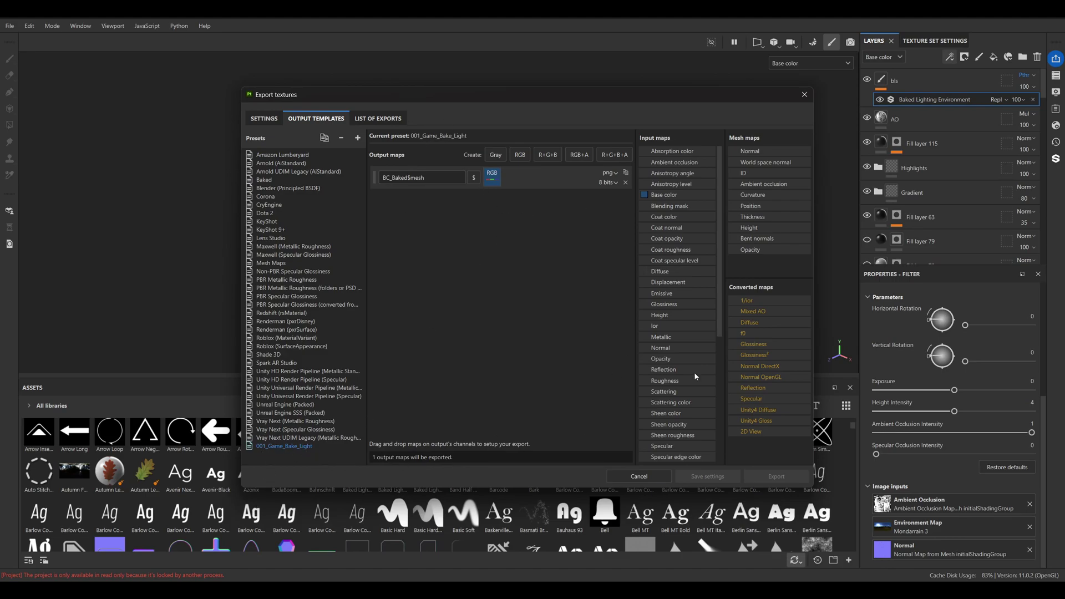
{"action": "left_click", "coordinate": [519, 155]}
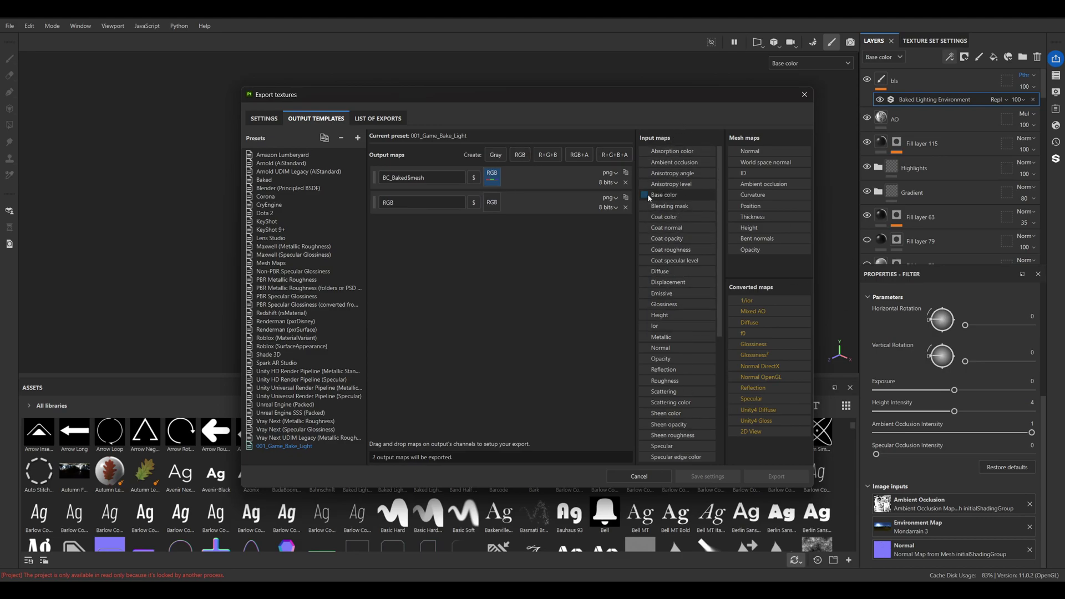
{"action": "left_click_drag", "start_coordinate": [648, 197], "coordinate": [492, 203]}
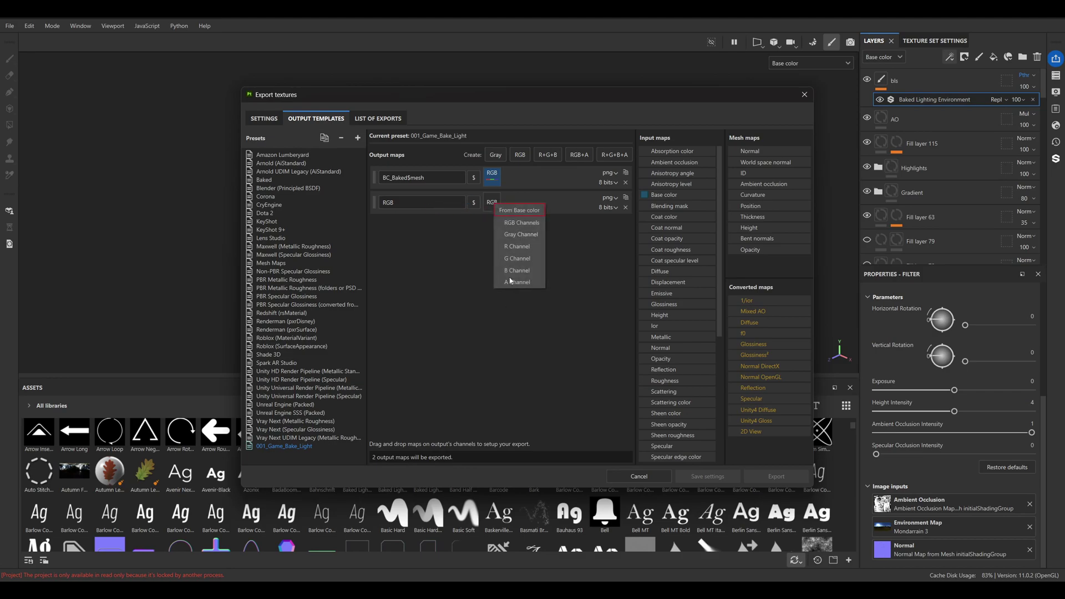
{"action": "left_click", "coordinate": [521, 222]}
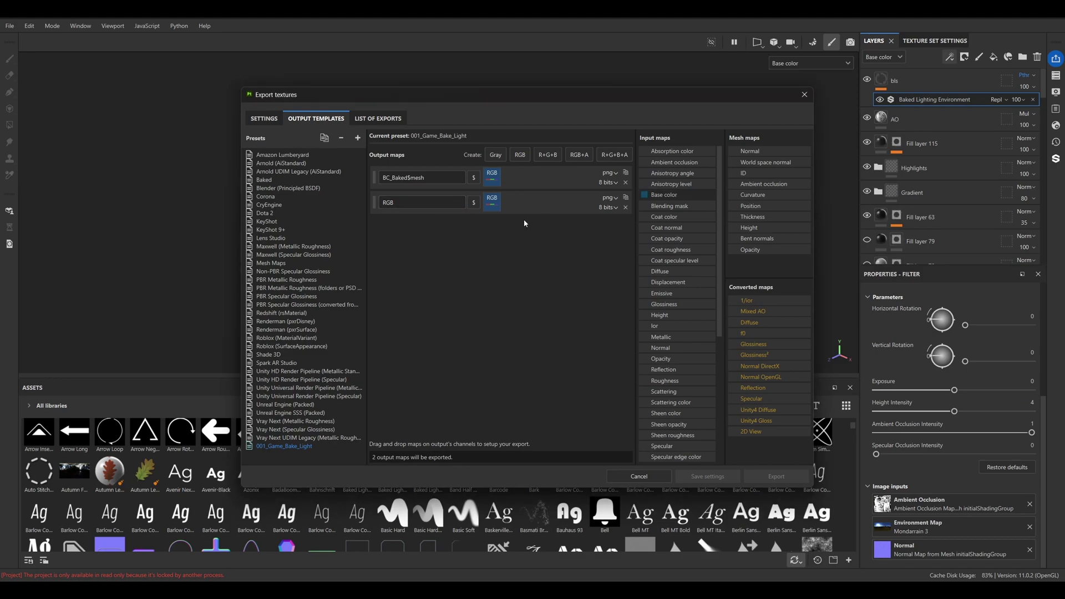
- Rename and then delete the extra map, leaving only the BC_Baked$mesh output
{"action": "double_click", "coordinate": [426, 209]}
{"action": "type", "text": "zxvzxvxv"}
{"action": "key", "text": "ctrl+a"}
{"action": "key", "text": "Return"}
{"action": "left_click", "coordinate": [625, 207]}
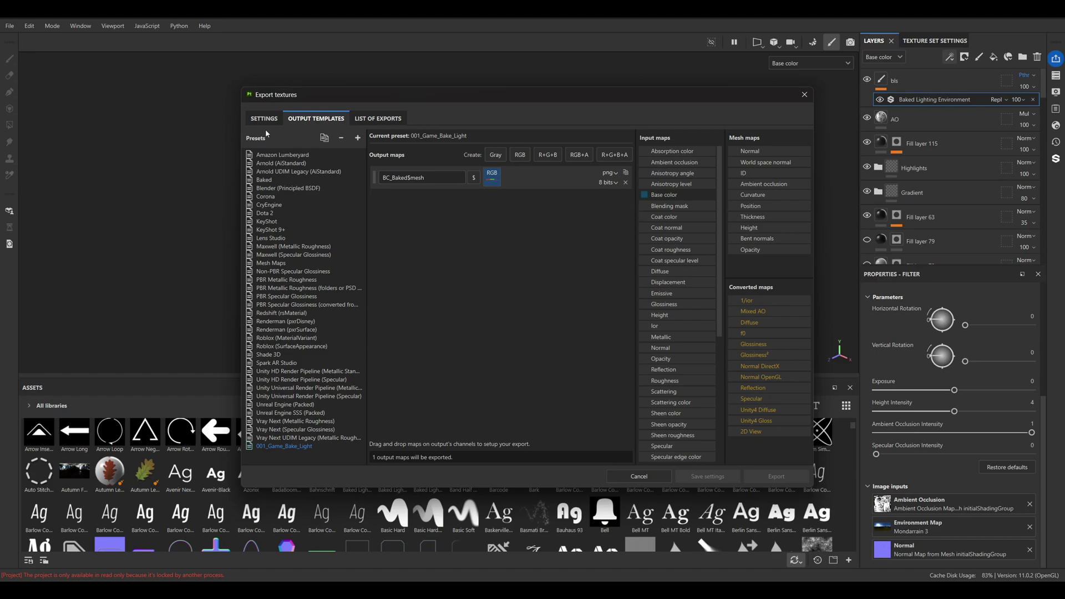
{"action": "left_click", "coordinate": [257, 120]}
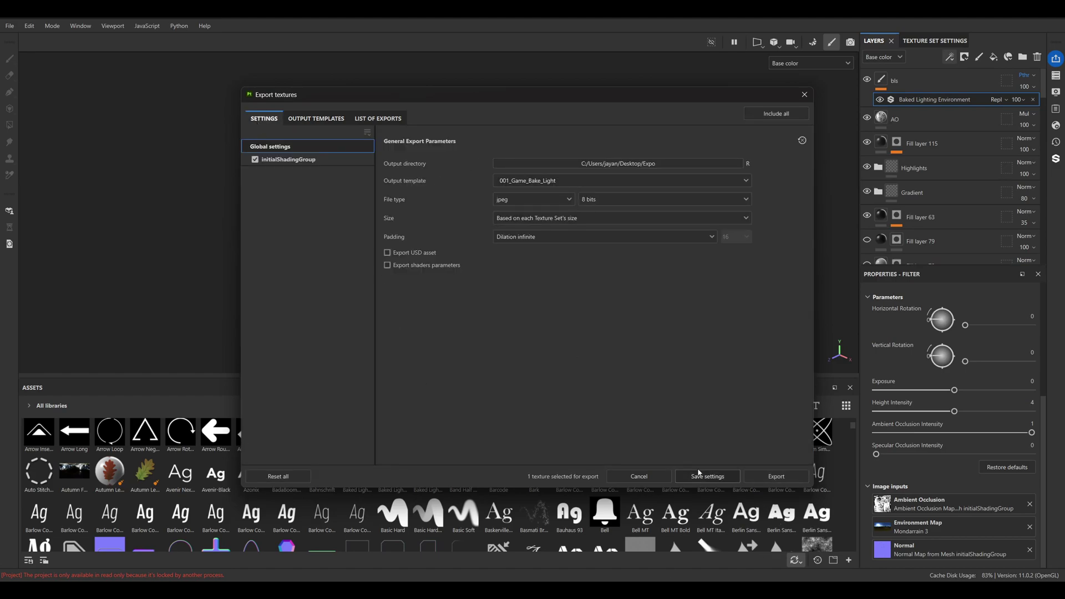
- Export the 1024x1024 BC_BakedTest.jpg texture and check the output folder
{"action": "left_click", "coordinate": [758, 478]}
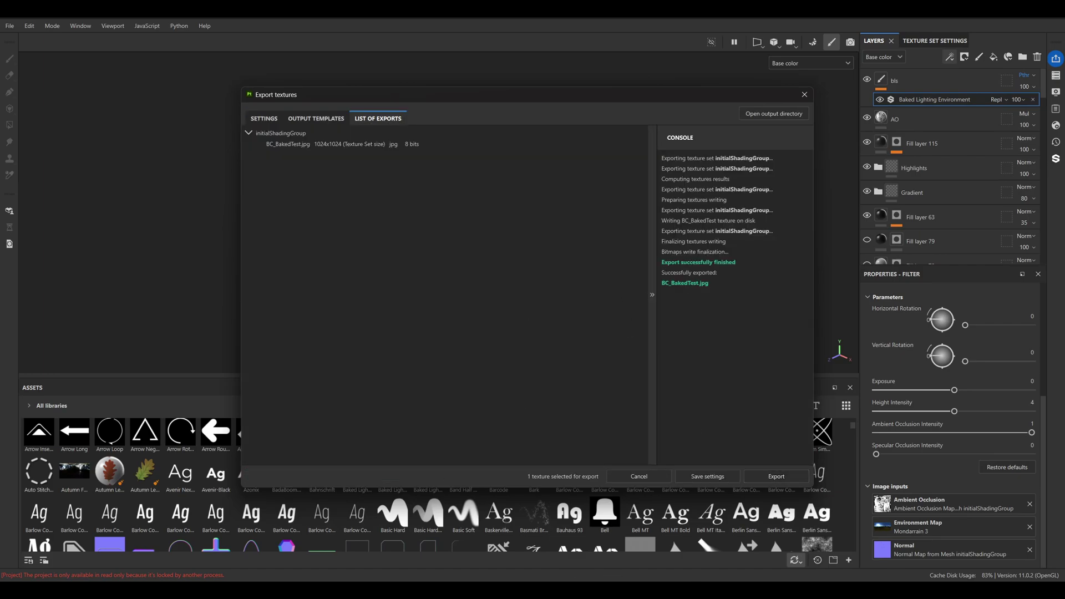
{"action": "left_click", "coordinate": [695, 590]}
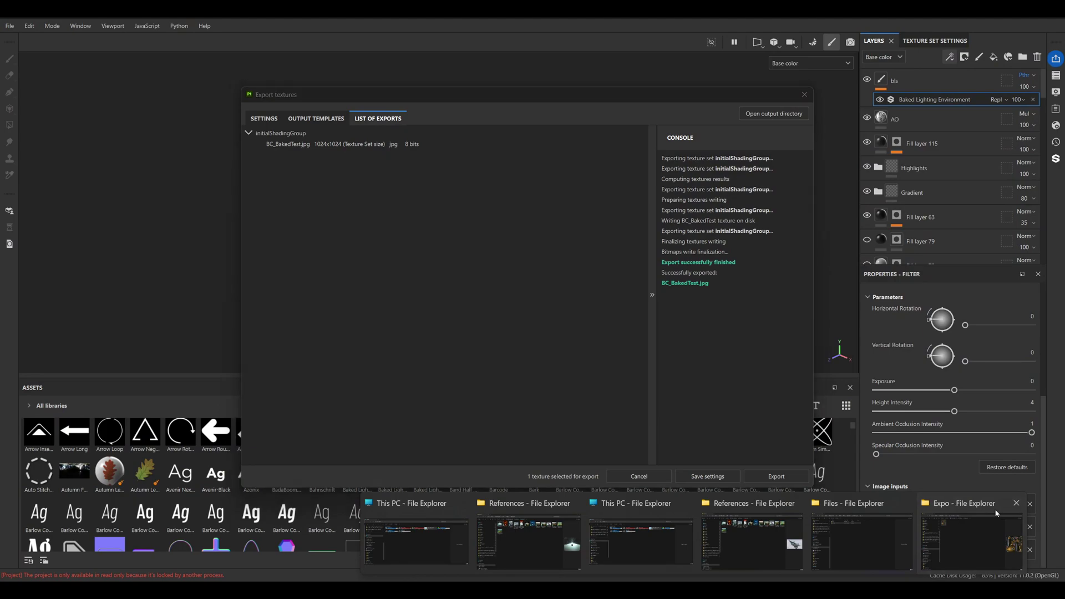
{"action": "left_click", "coordinate": [316, 118]}
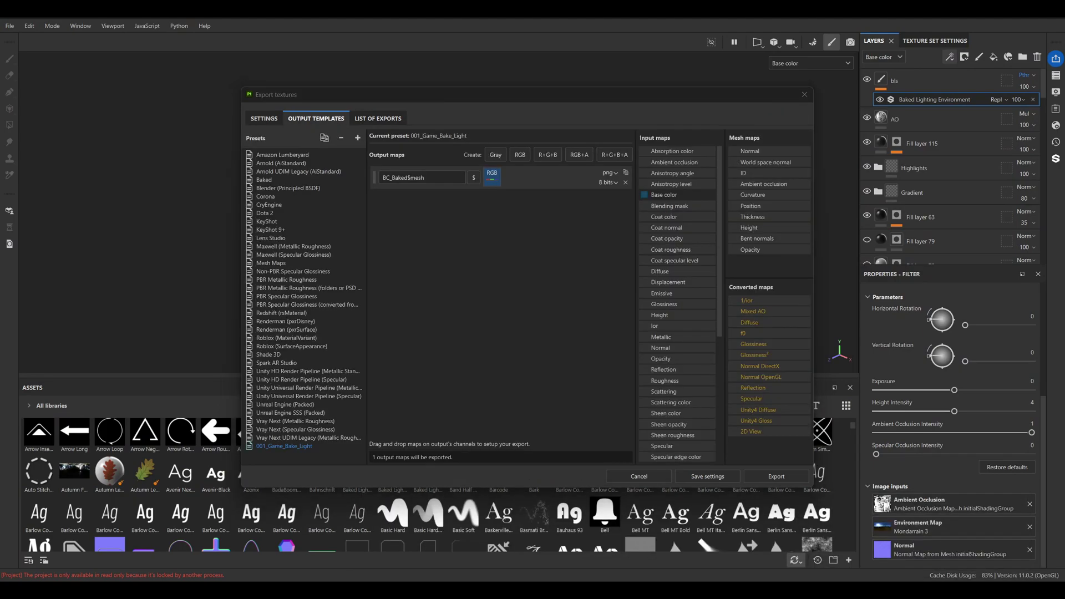
{"action": "scroll", "coordinate": [465, 251], "scroll_direction": "up", "scroll_amount": 3}
{"action": "scroll", "coordinate": [465, 250], "scroll_direction": "up", "scroll_amount": 2}
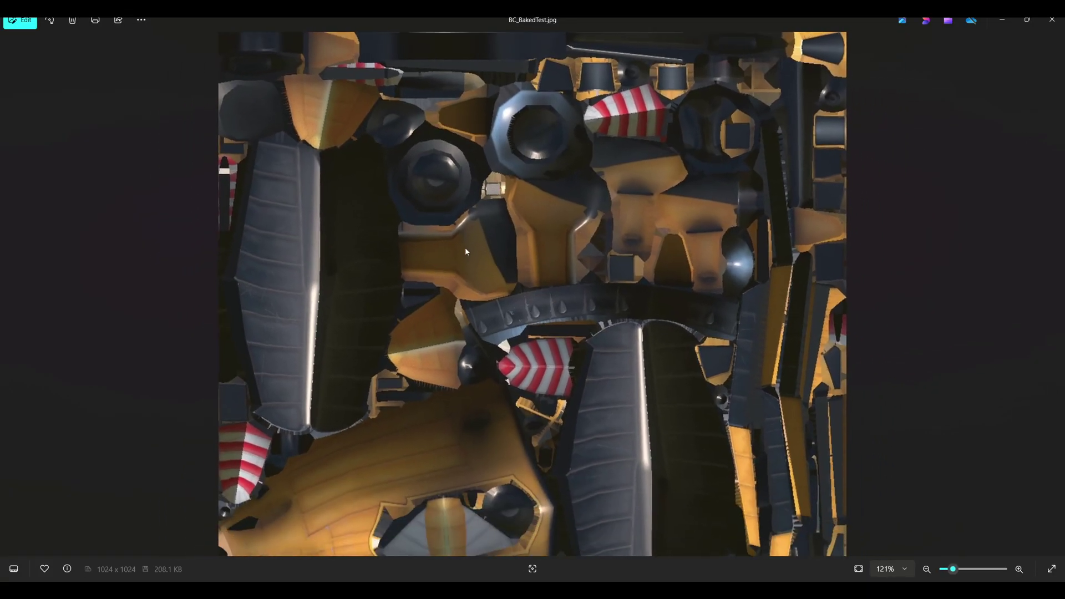
{"action": "scroll", "coordinate": [465, 251], "scroll_direction": "down", "scroll_amount": 2}
{"action": "scroll", "coordinate": [796, 294], "scroll_direction": "up", "scroll_amount": 4}
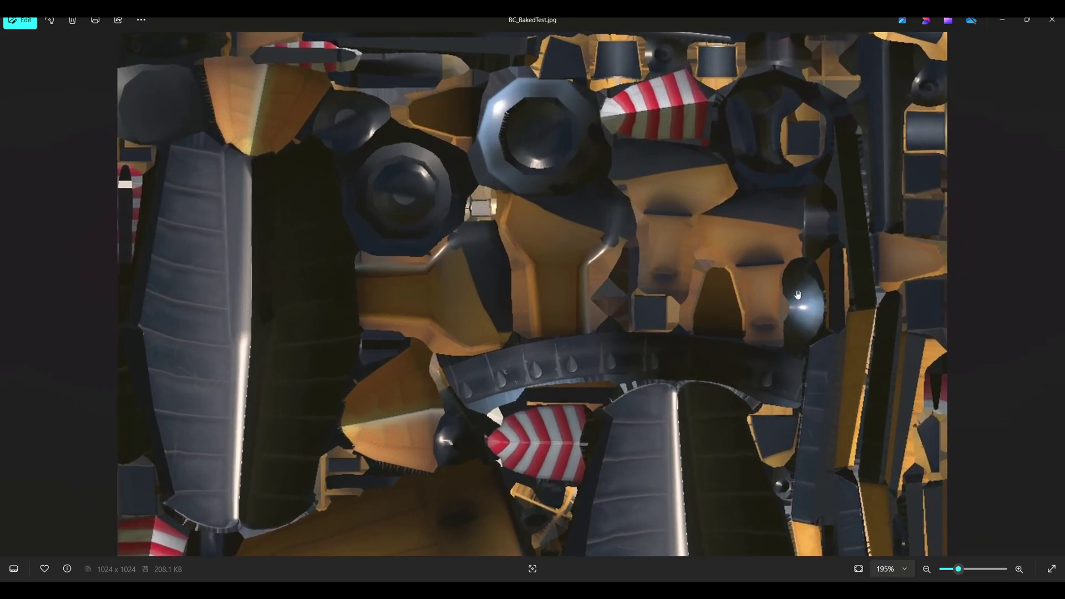
{"action": "scroll", "coordinate": [797, 358], "scroll_direction": "down", "scroll_amount": 2}
{"action": "scroll", "coordinate": [798, 359], "scroll_direction": "down", "scroll_amount": 1}
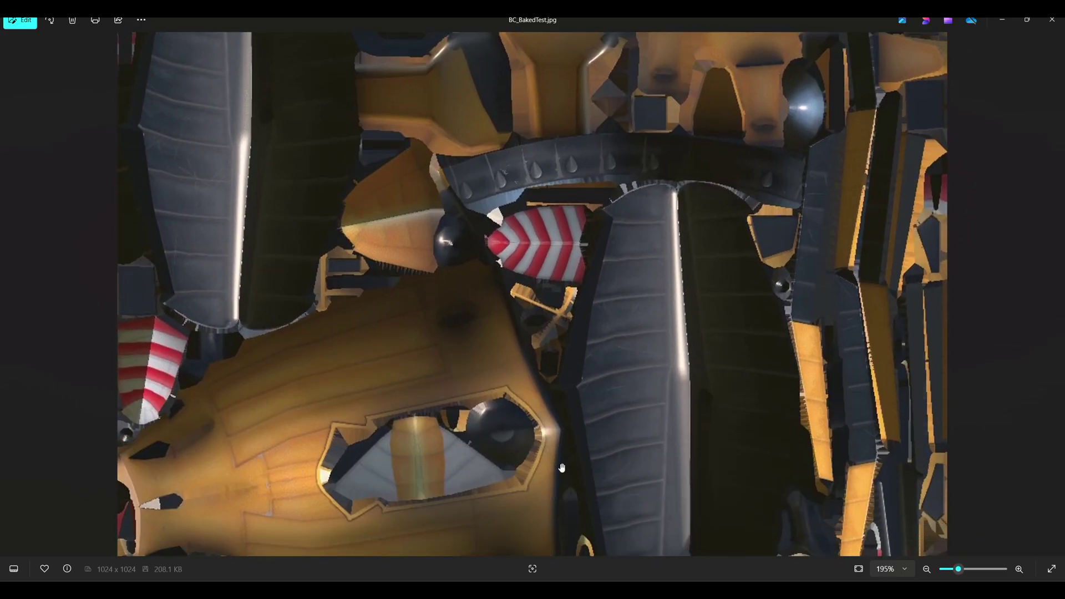
{"action": "scroll", "coordinate": [562, 468], "scroll_direction": "down", "scroll_amount": 1}
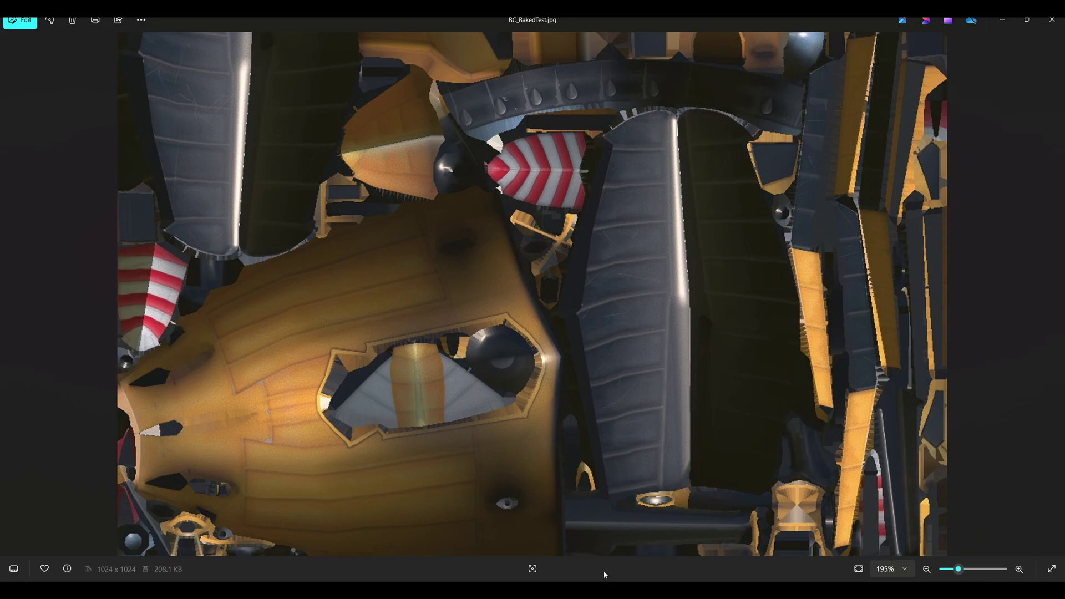